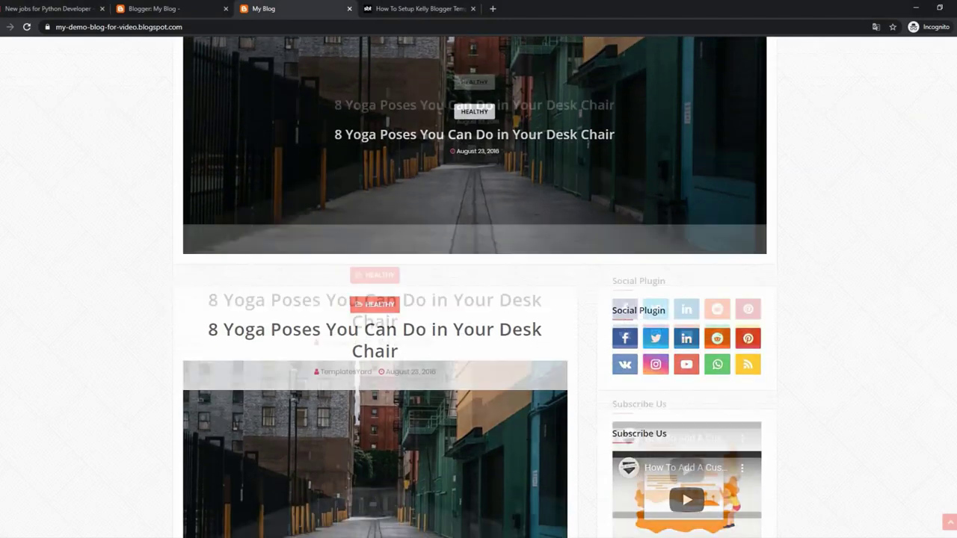
# Look through the blog's home page, examining the featured image, the posts and the sidebar widgets.
pyautogui.scroll(-2, 479, 299)
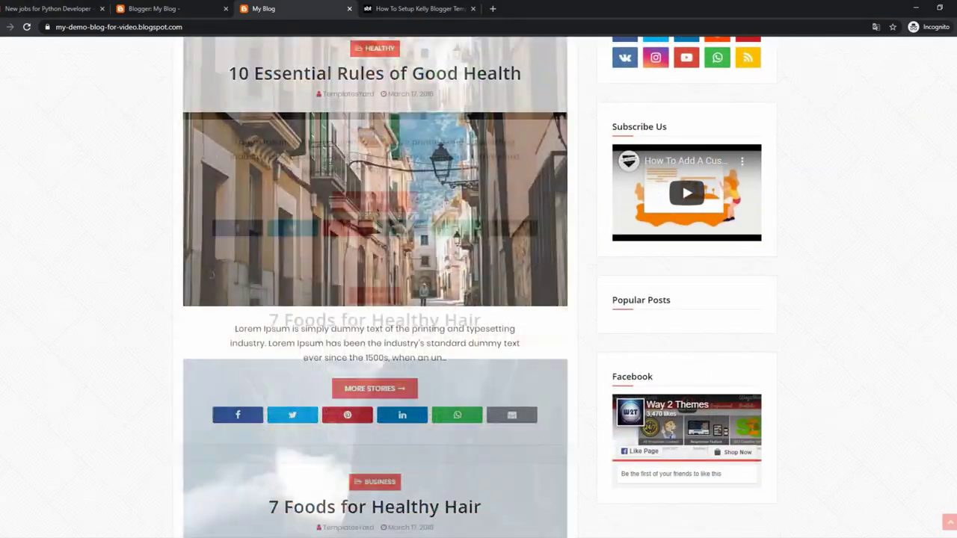
pyautogui.scroll(-5, 479, 299)
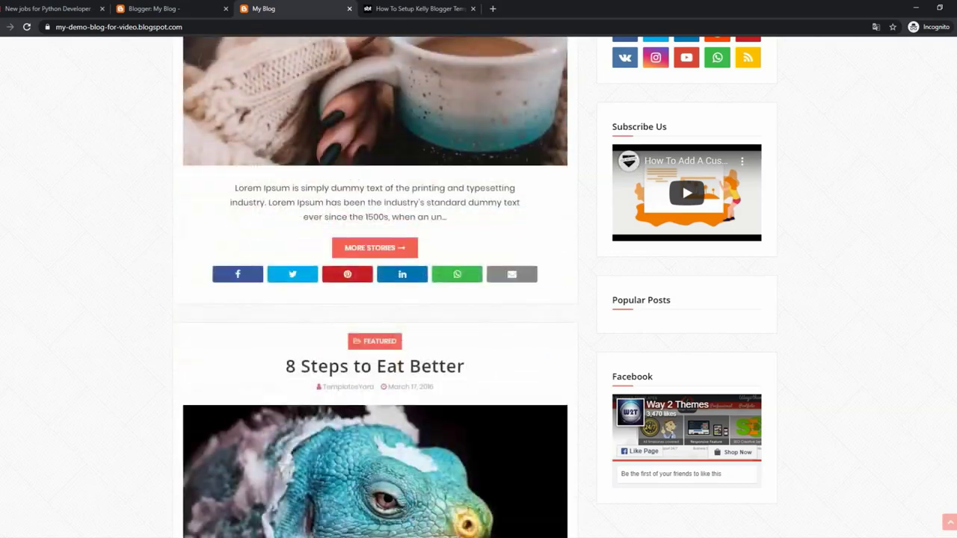
pyautogui.scroll(-1, 956, 484)
pyautogui.scroll(3, 955, 498)
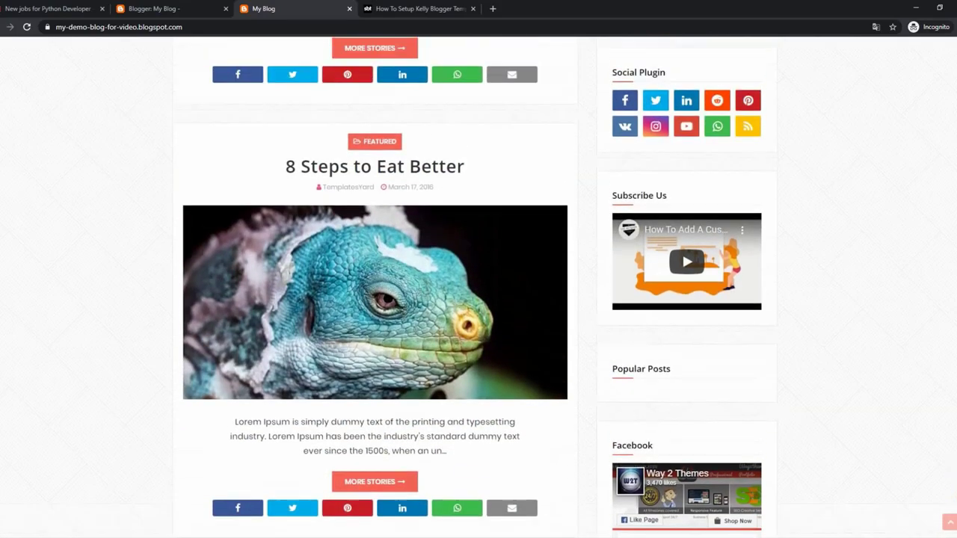
pyautogui.scroll(15, 374, 300)
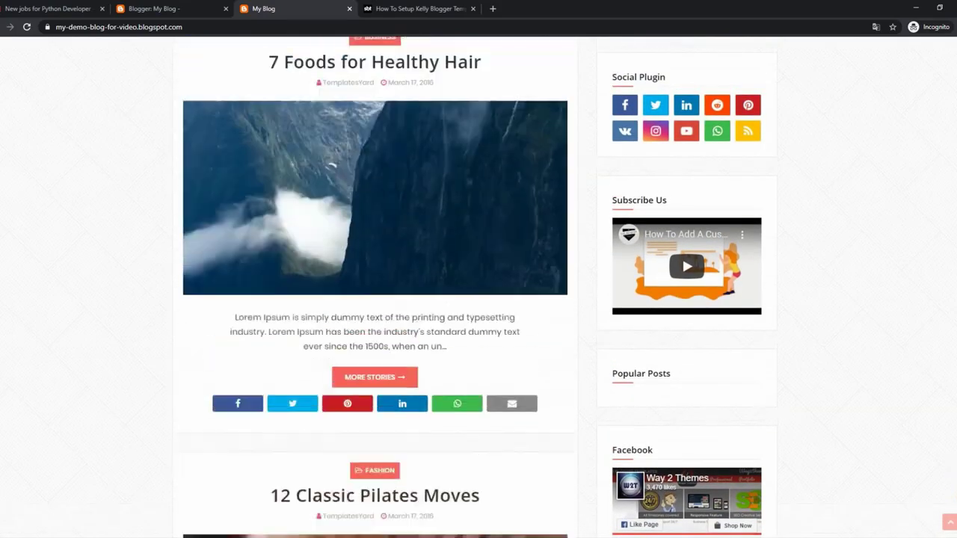
pyautogui.scroll(10, 374, 299)
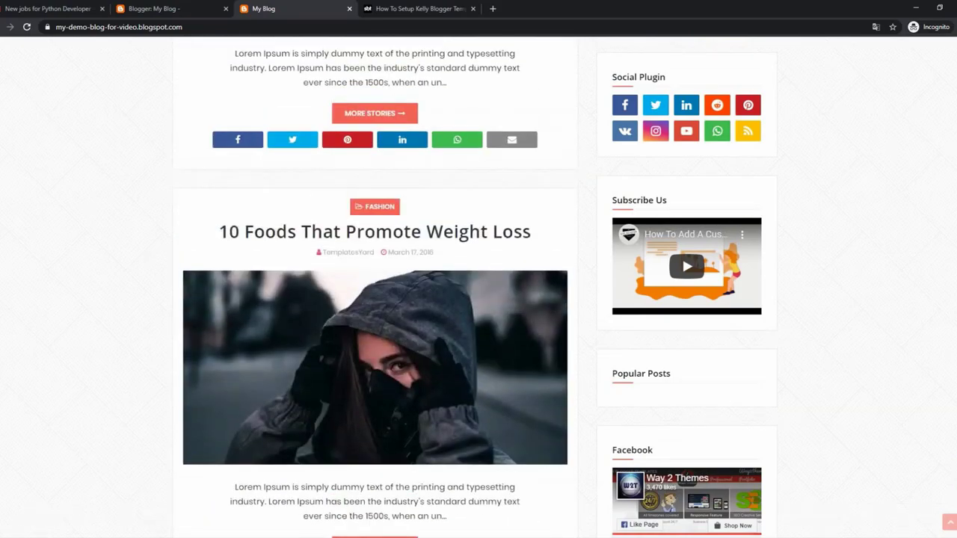
pyautogui.scroll(1, 479, 299)
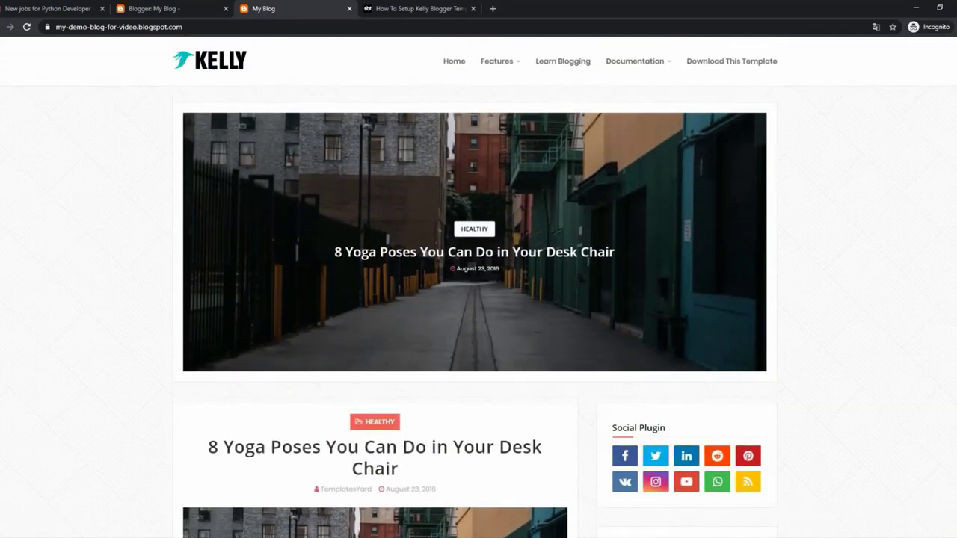
# Bring up the SoraBloggingTips guide "How To Setup Kelly Blogger Template [Way2Themes]" and highlight its title.
pyautogui.click(448, 8)
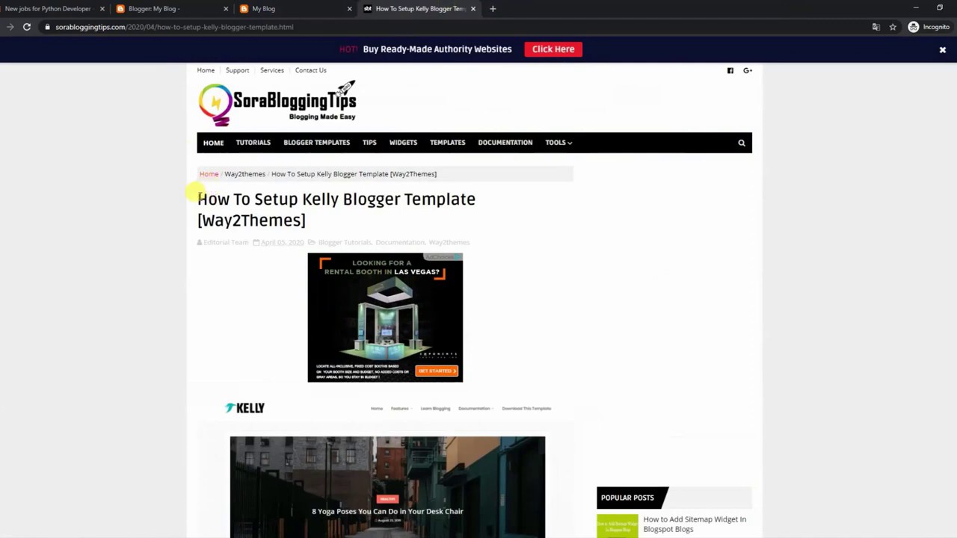
pyautogui.moveTo(197, 195); pyautogui.dragTo(329, 226)
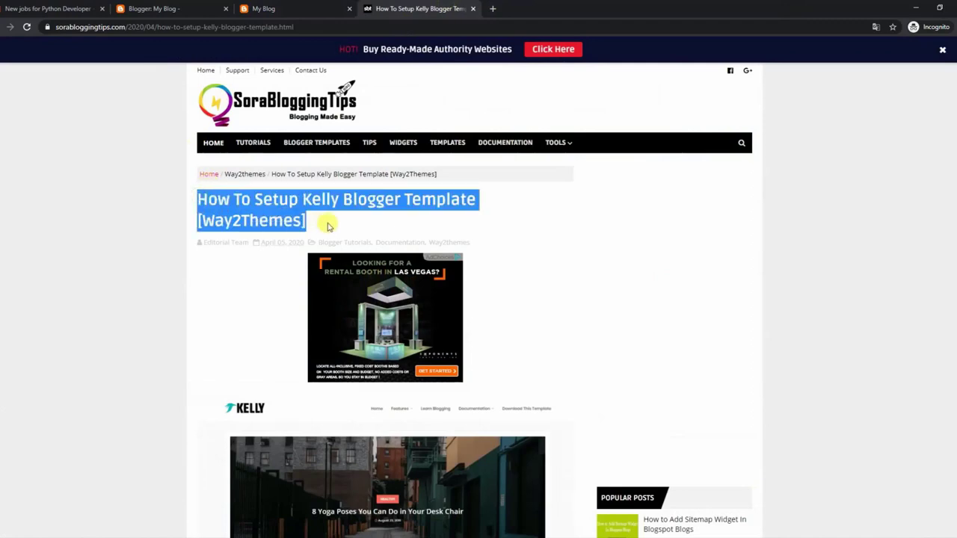
pyautogui.click(641, 227)
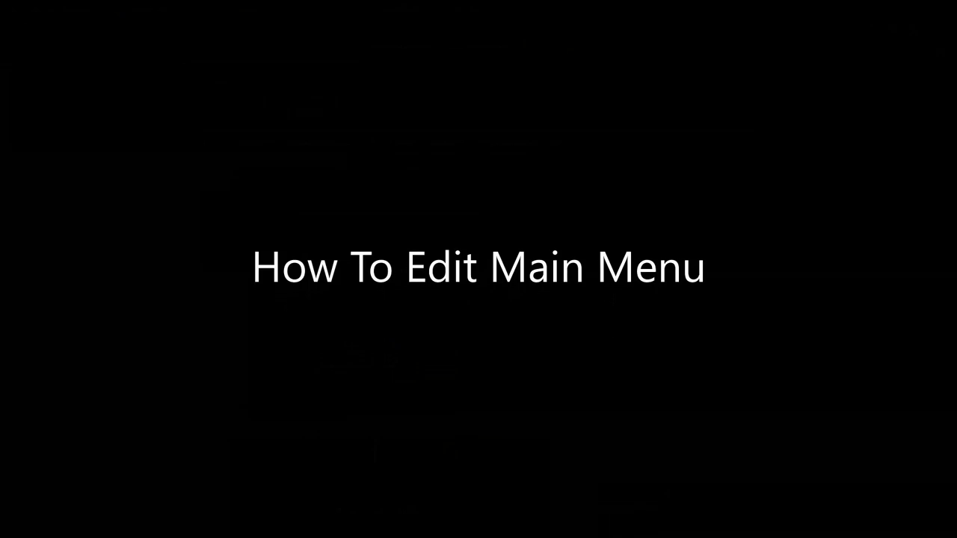
# Read the guide's Main Menu/DropDown/Multi DropDown section, highlighting the layout instruction and the rules for normal links, sub links and second-level sub links.
pyautogui.moveTo(197, 114); pyautogui.dragTo(316, 114)
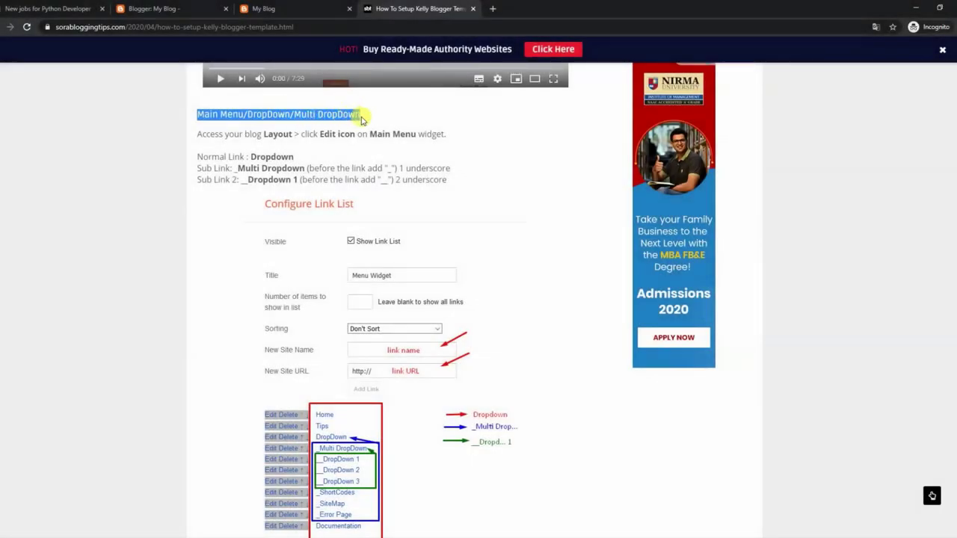
pyautogui.moveTo(199, 134); pyautogui.dragTo(421, 136)
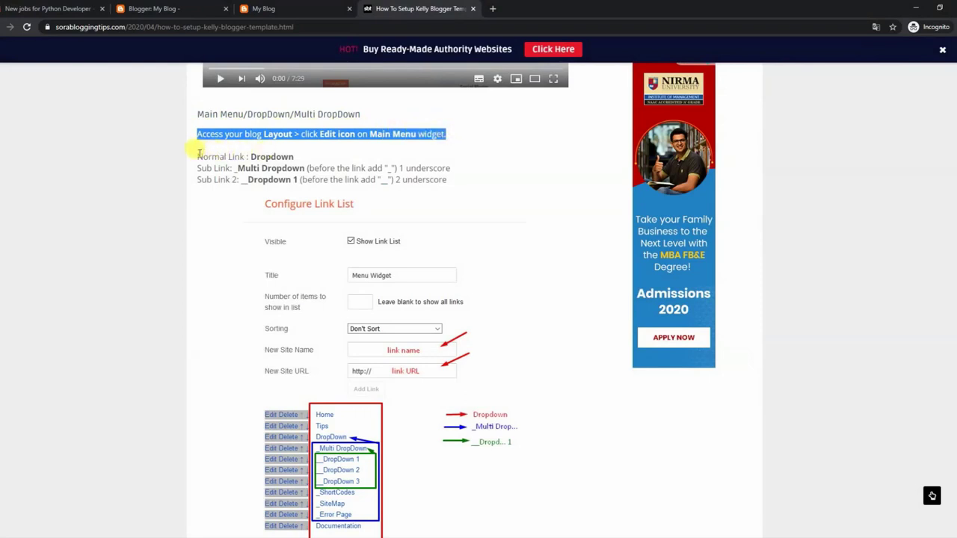
pyautogui.moveTo(199, 156); pyautogui.dragTo(294, 157)
pyautogui.moveTo(199, 168); pyautogui.dragTo(453, 170)
pyautogui.moveTo(199, 185); pyautogui.dragTo(454, 187)
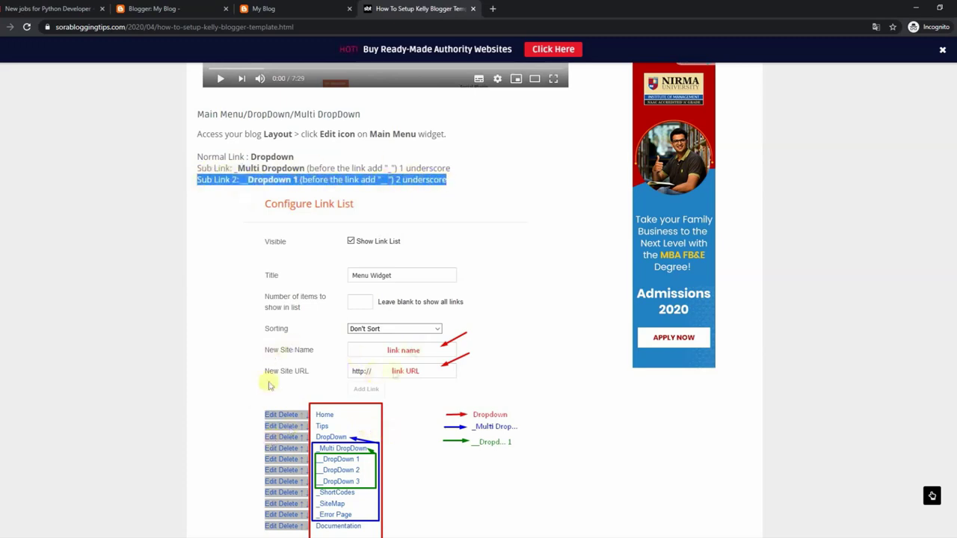
# Return to the blog's home page and inspect the Features menu and its Multi DropDown entry.
pyautogui.click(329, 8)
pyautogui.moveTo(503, 68)
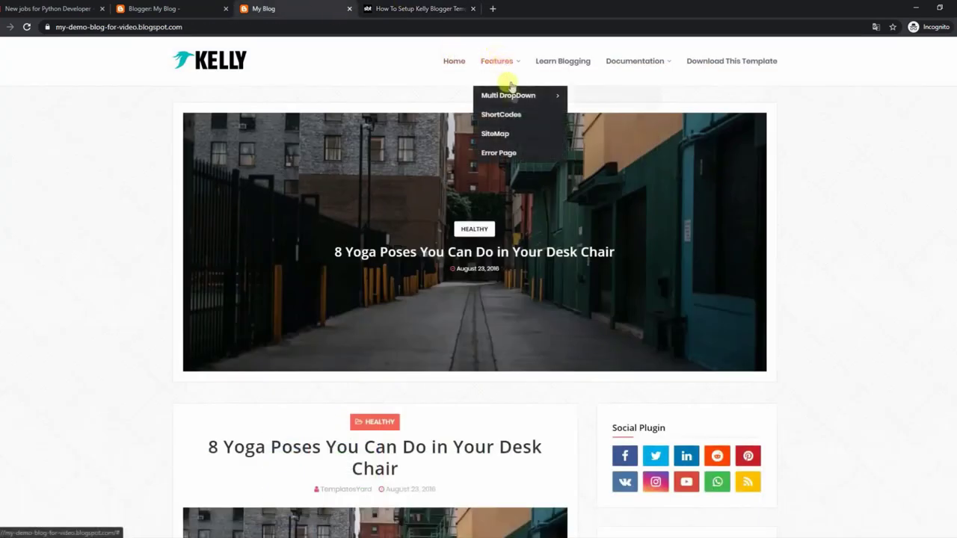
pyautogui.moveTo(517, 95)
# Switch to the Blogger dashboard, go to the blog's layout and open the Main Menu link list for editing.
pyautogui.click(166, 6)
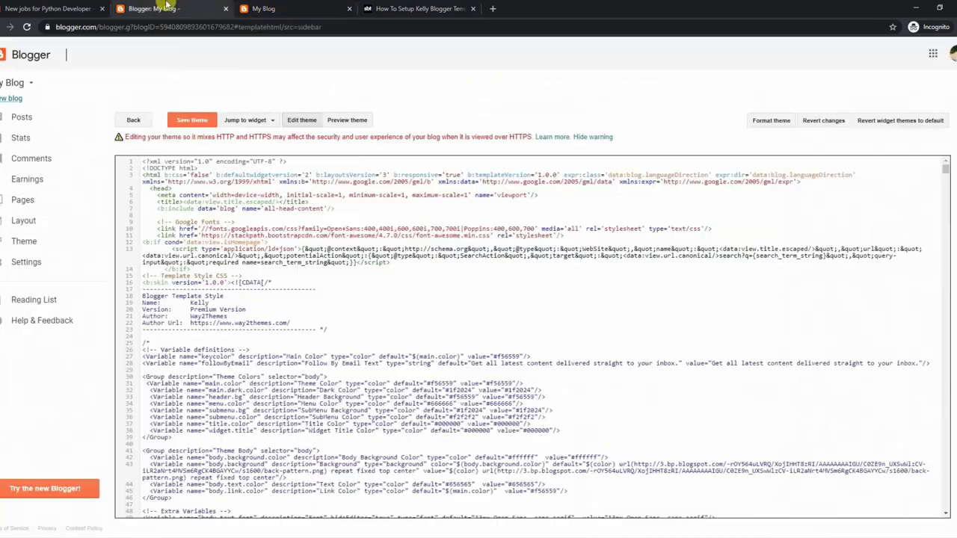
pyautogui.click(34, 245)
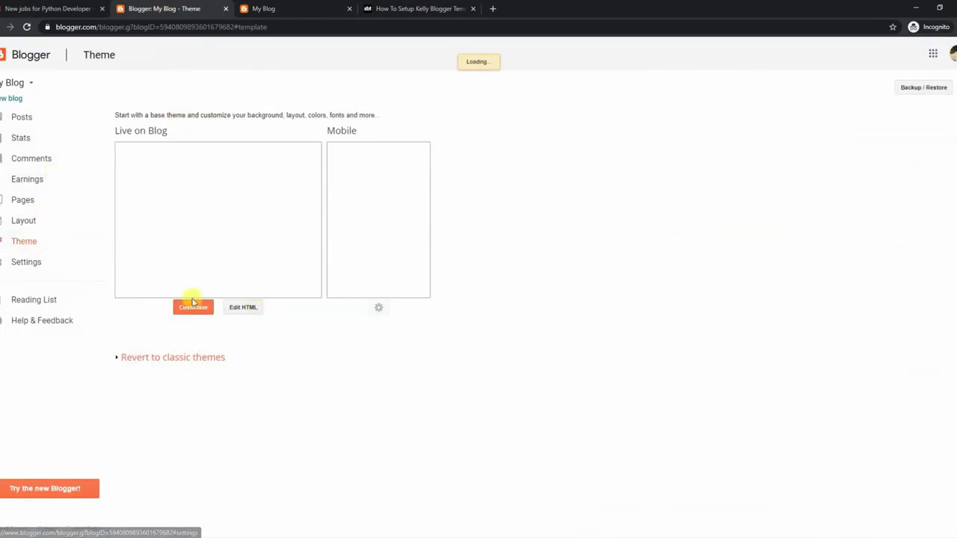
pyautogui.click(32, 224)
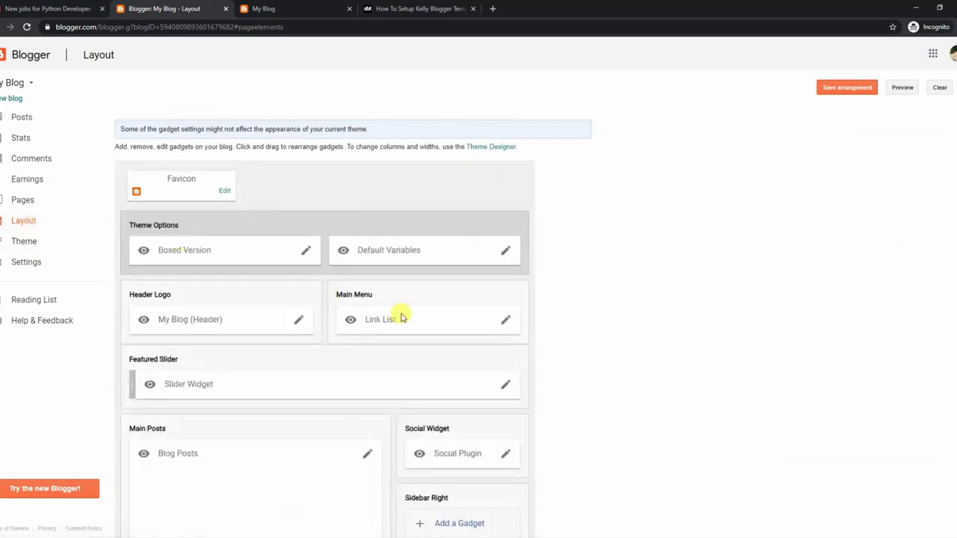
pyautogui.click(505, 322)
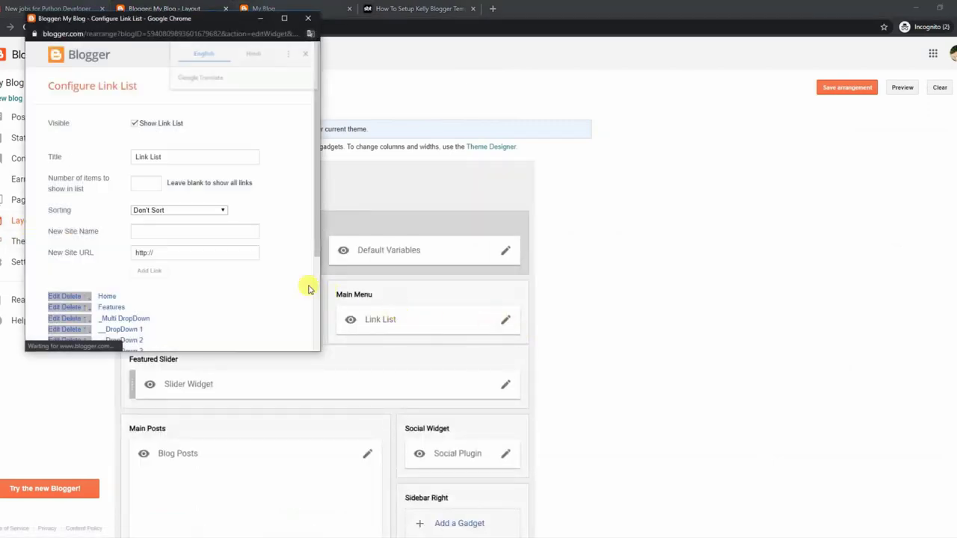
pyautogui.scroll(-2, 303, 241)
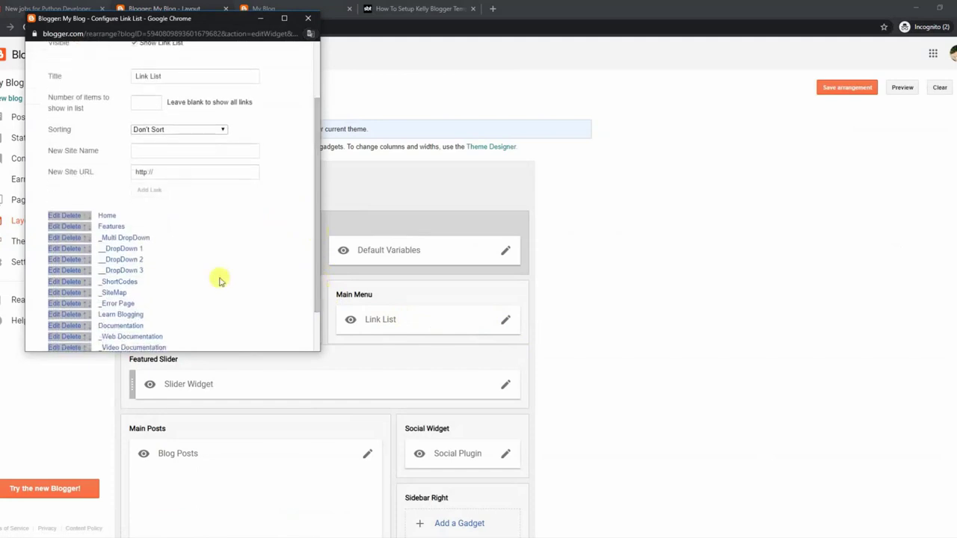
# Rename the "__DropDown 1" menu link to "__ 1" and save the link list.
pyautogui.click(53, 249)
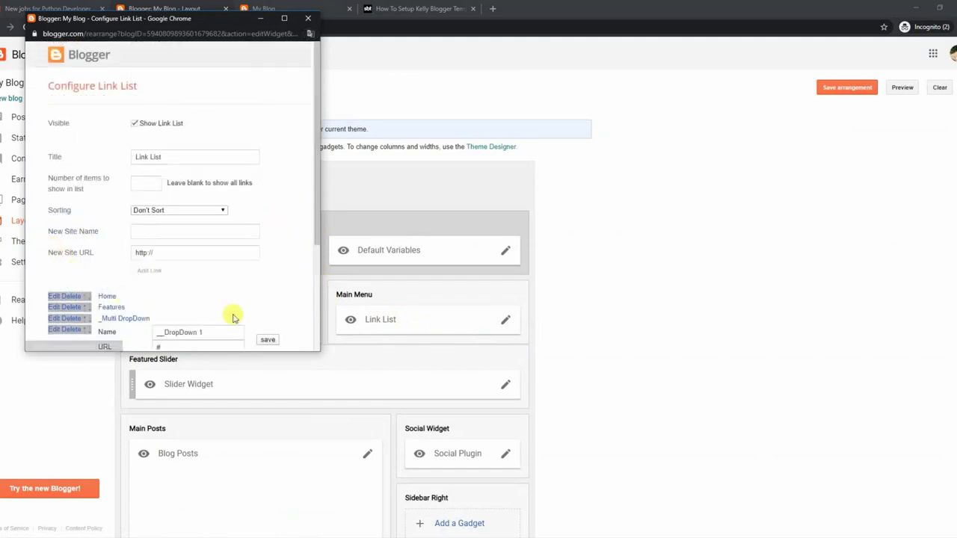
pyautogui.scroll(-1, 241, 287)
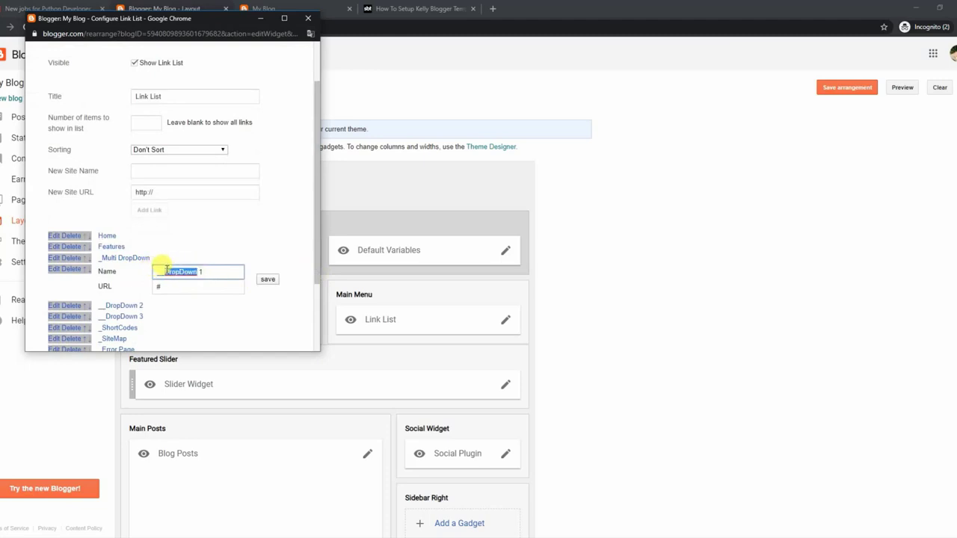
pyautogui.click(271, 284)
pyautogui.scroll(-1, 316, 232)
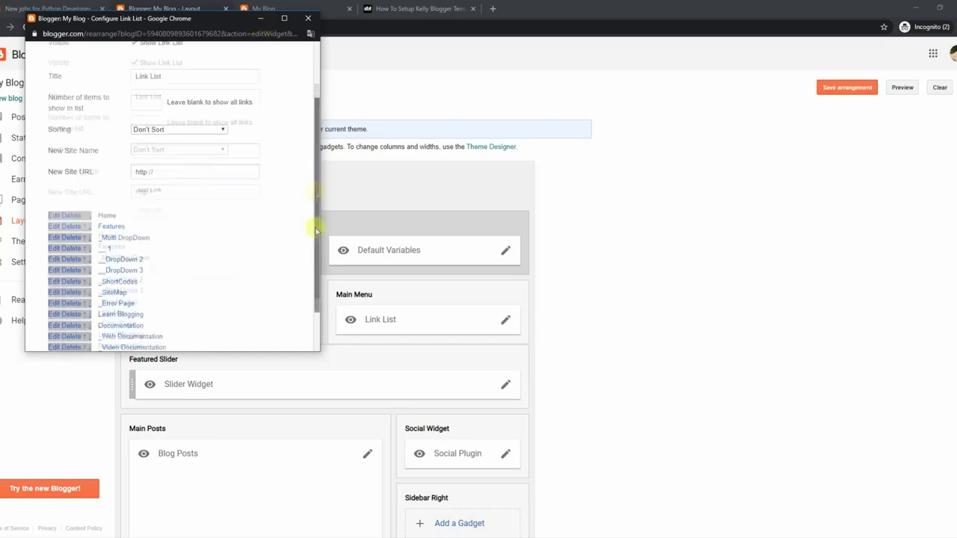
pyautogui.scroll(-2, 316, 232)
pyautogui.click(73, 325)
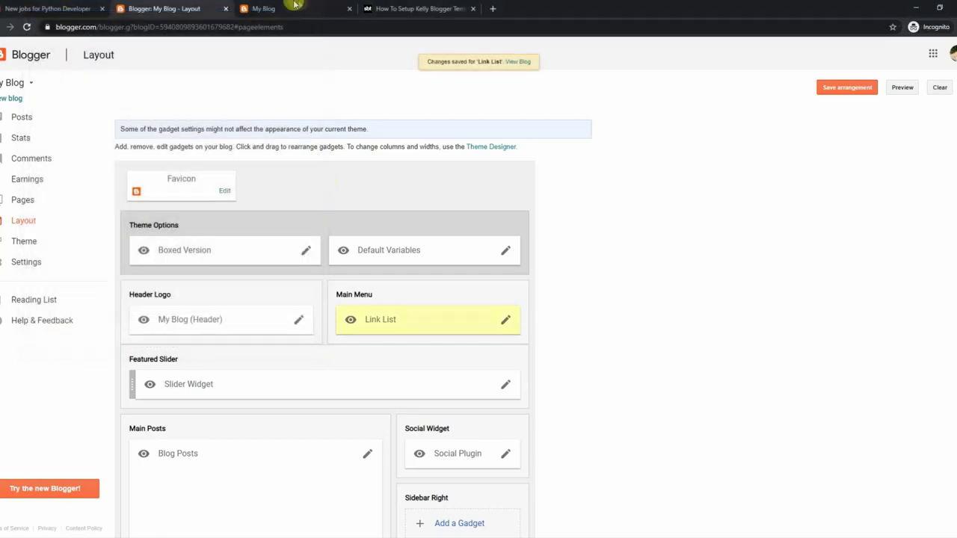
# Reload the blog's home page and check the Multi DropDown submenu under Features for the renamed link.
pyautogui.click(295, 4)
pyautogui.moveTo(496, 62)
pyautogui.moveTo(565, 99)
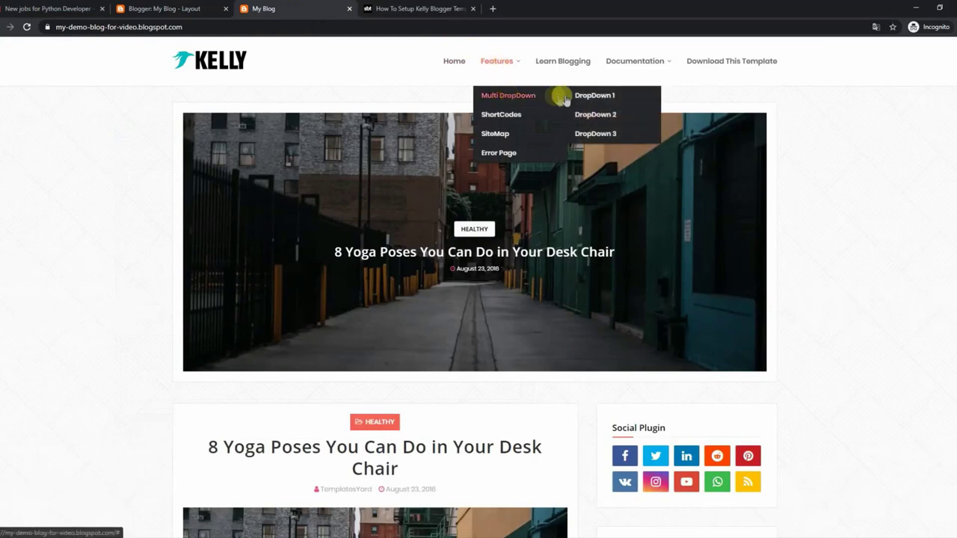
pyautogui.click(26, 27)
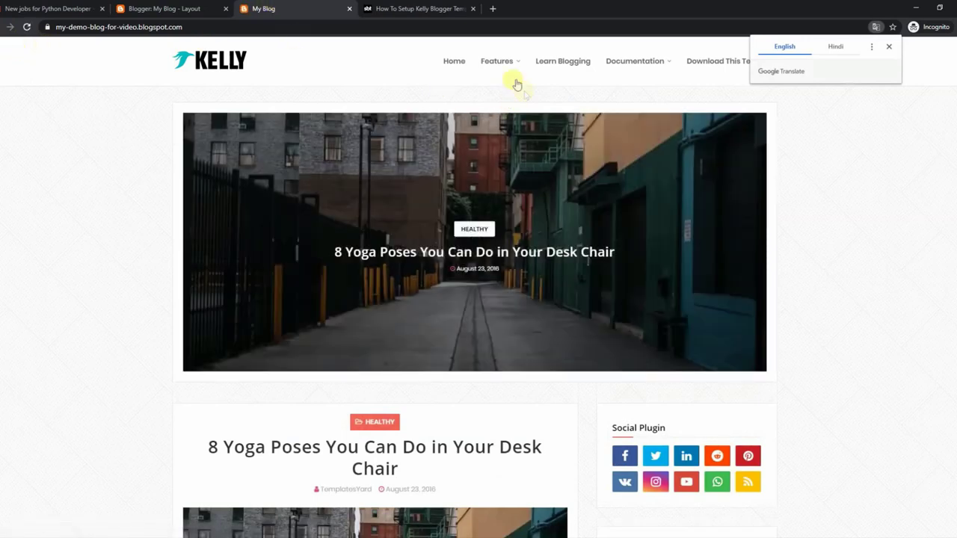
pyautogui.moveTo(519, 95)
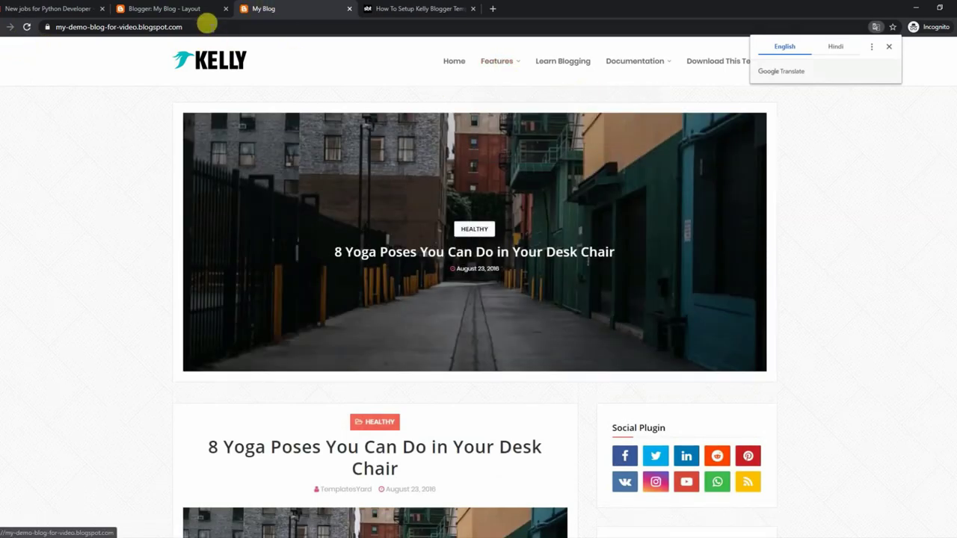
# Reopen the Main Menu link list in the Blogger layout, rename the "__ 1" link back to "__DropDown 1" and save the list.
pyautogui.click(190, 8)
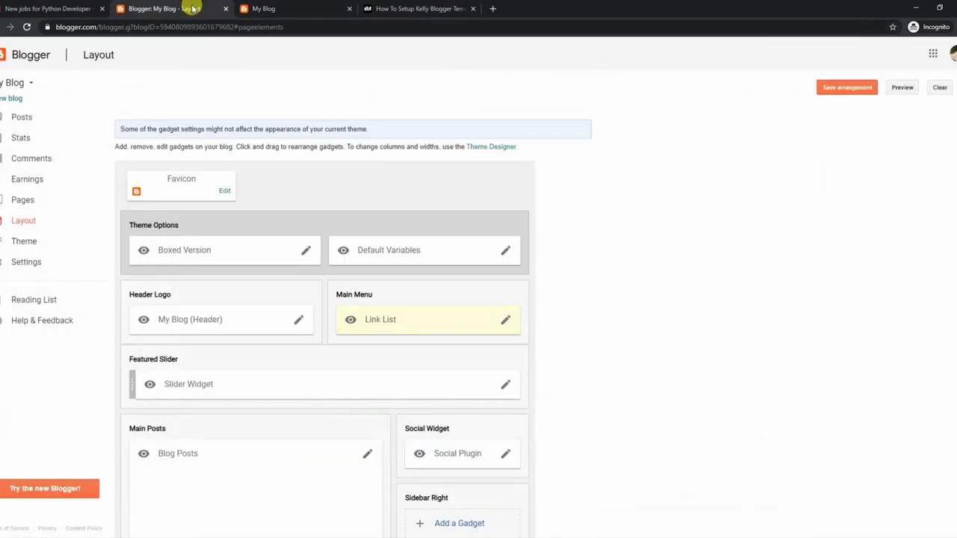
pyautogui.click(502, 321)
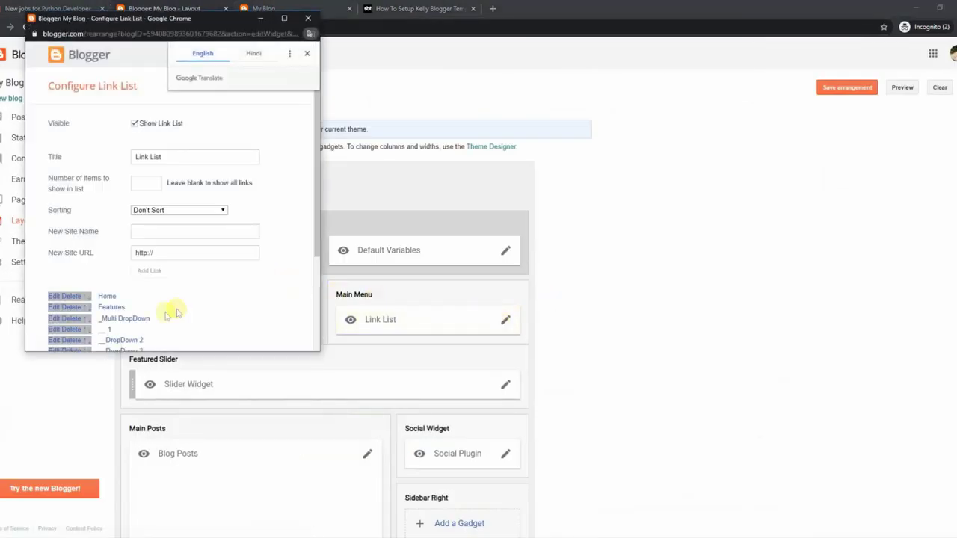
pyautogui.click(63, 331)
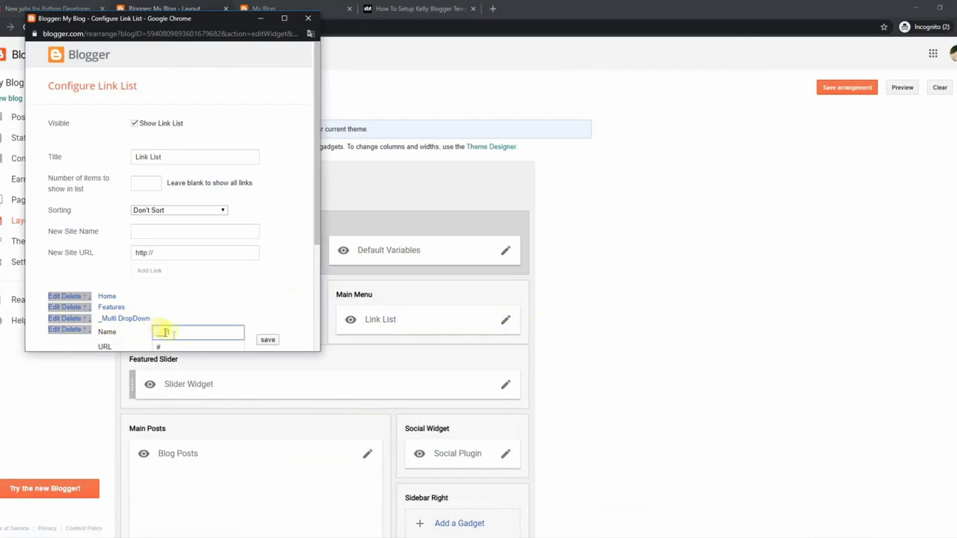
pyautogui.click(267, 341)
pyautogui.moveTo(316, 246); pyautogui.dragTo(317, 334)
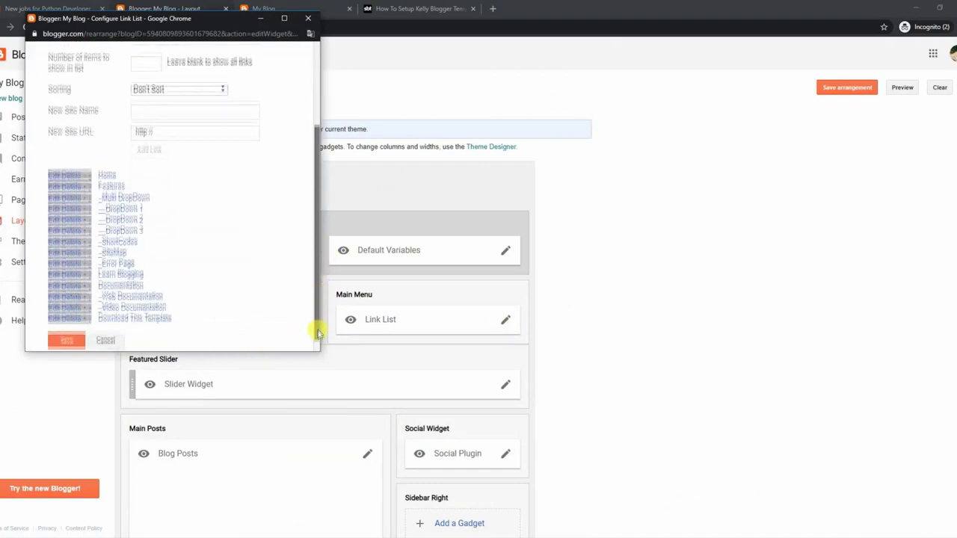
pyautogui.click(67, 330)
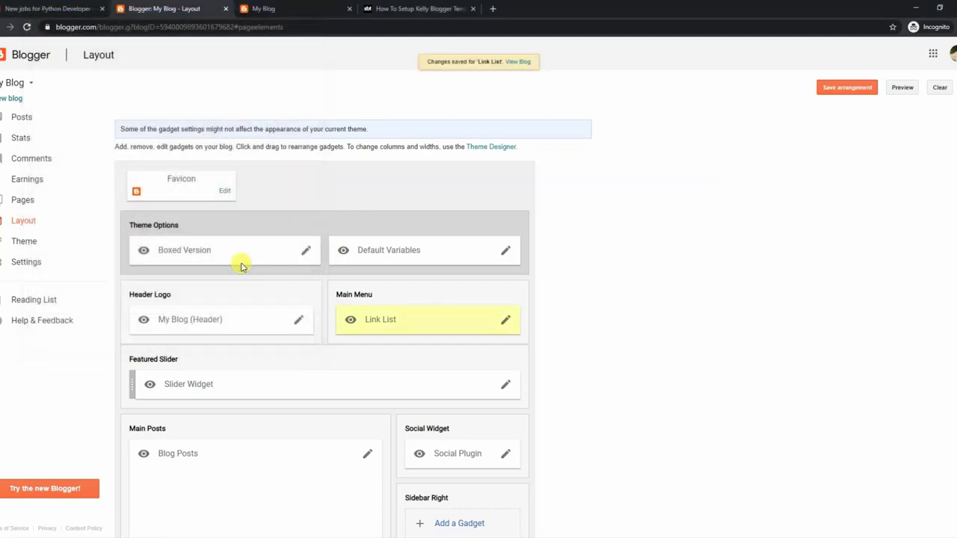
# Refresh the blog and verify the restored first entry in the Features menu's Multi DropDown submenu.
pyautogui.click(275, 12)
pyautogui.click(26, 27)
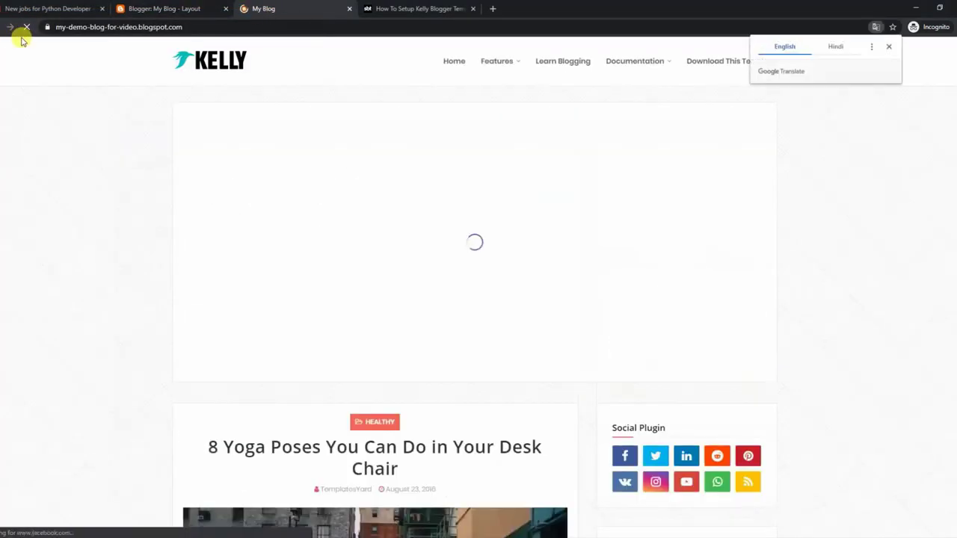
pyautogui.moveTo(509, 70)
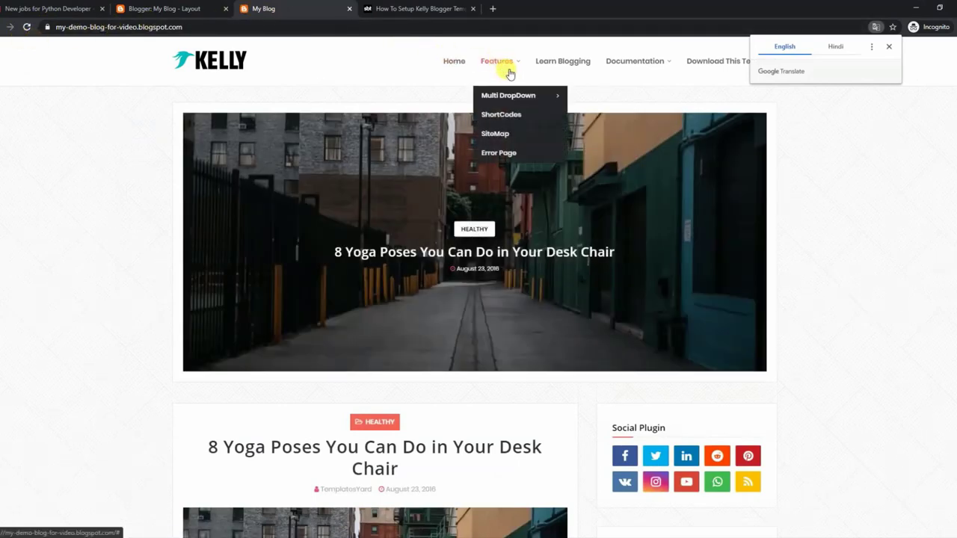
pyautogui.moveTo(557, 95)
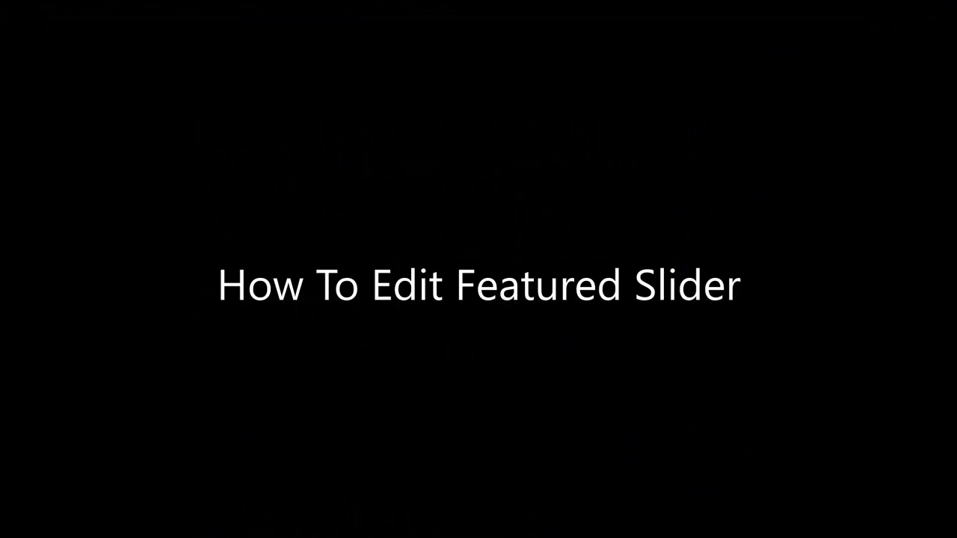
# Read the guide's Featured Slider instructions and shortcode example, and browse the slides in the blog's featured slider.
pyautogui.moveTo(197, 135); pyautogui.dragTo(443, 174)
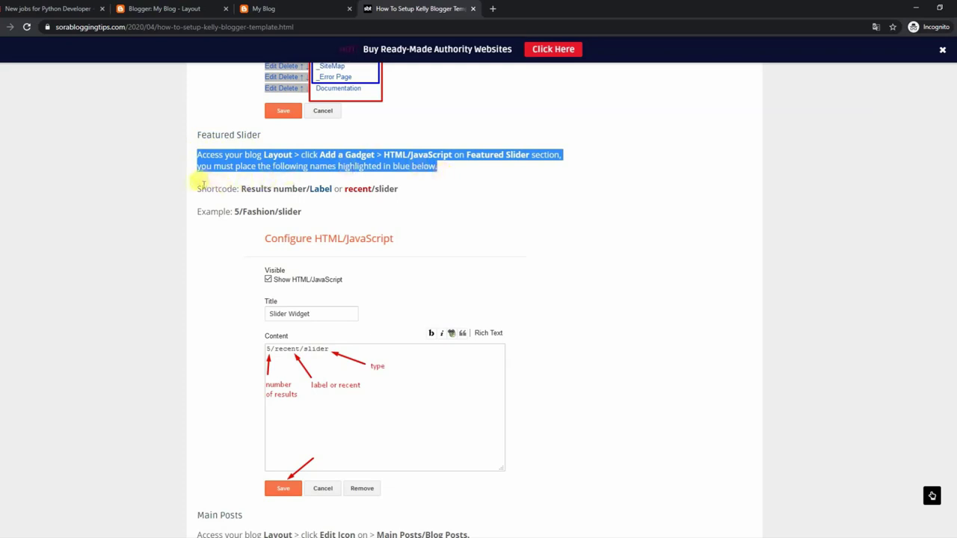
pyautogui.moveTo(200, 187); pyautogui.dragTo(383, 188)
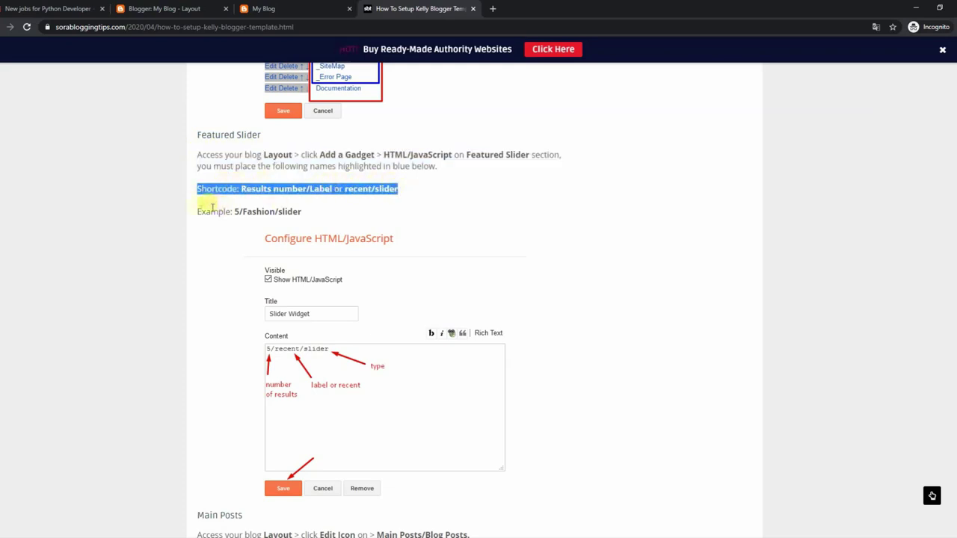
pyautogui.moveTo(198, 211); pyautogui.dragTo(308, 214)
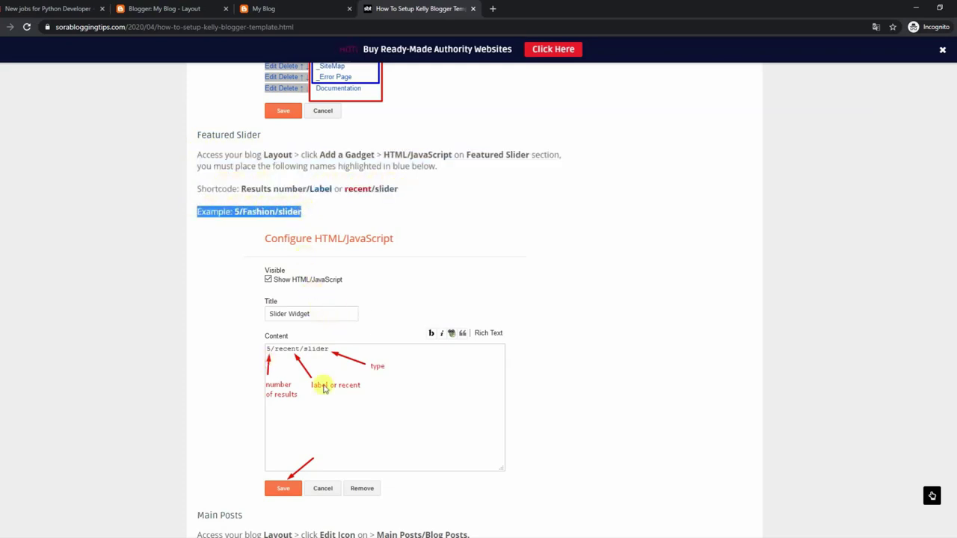
pyautogui.click(293, 5)
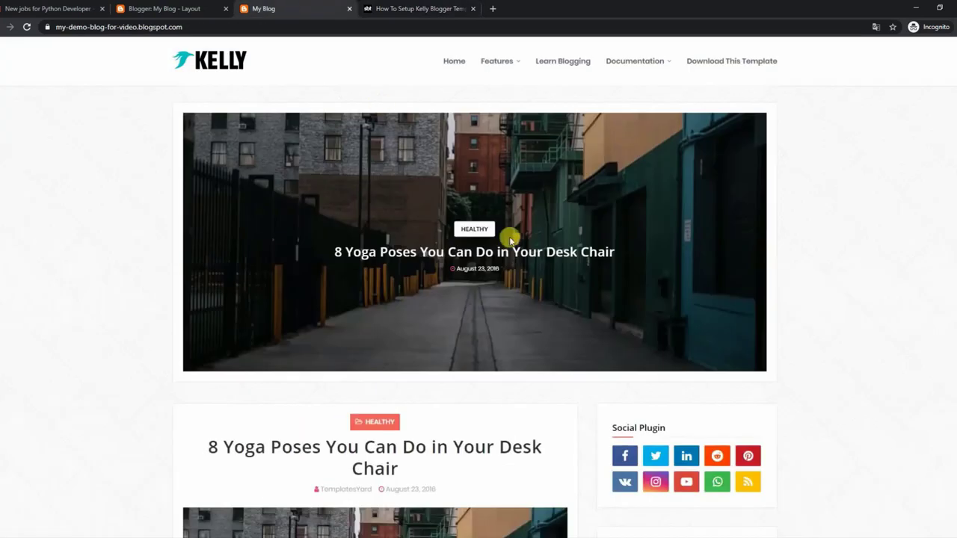
pyautogui.click(758, 234)
pyautogui.click(757, 234)
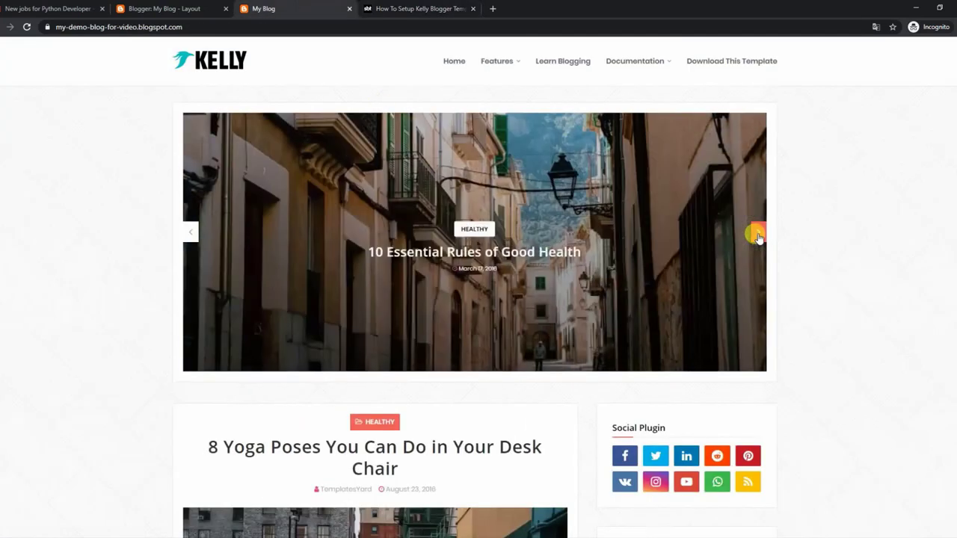
# Set the Slider Widget's content to 5/random/slider in the blog layout, save it and reload the blog.
pyautogui.click(212, 8)
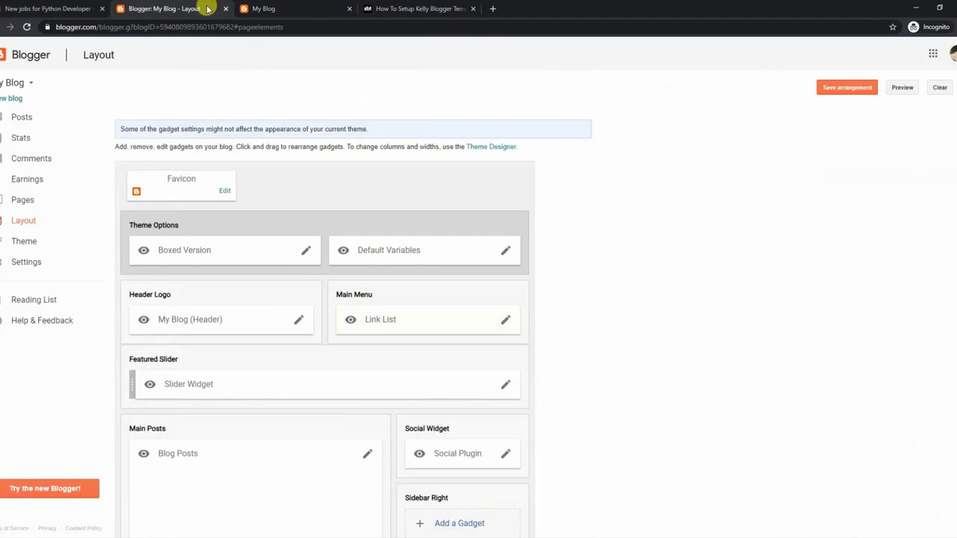
pyautogui.click(505, 386)
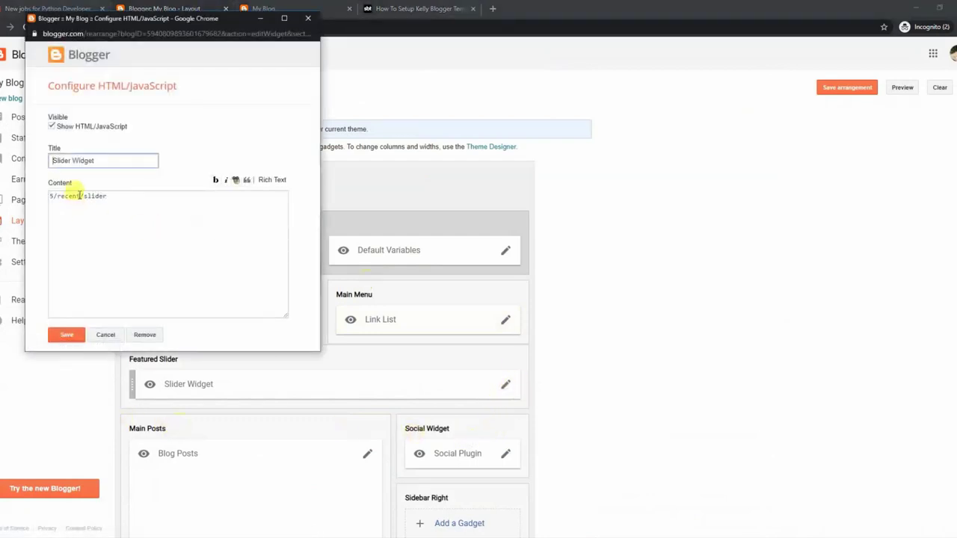
pyautogui.click(79, 195)
pyautogui.press('BackSpace')
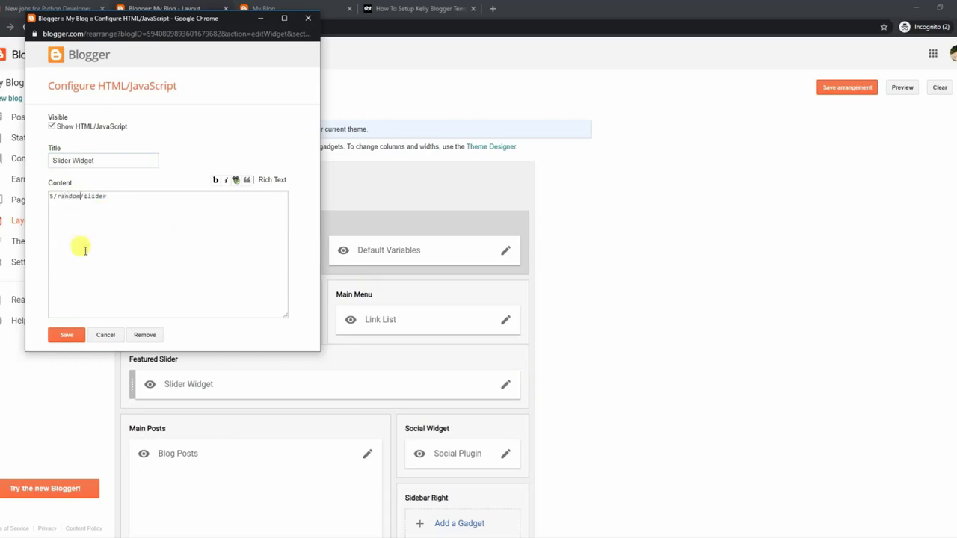
pyautogui.click(79, 334)
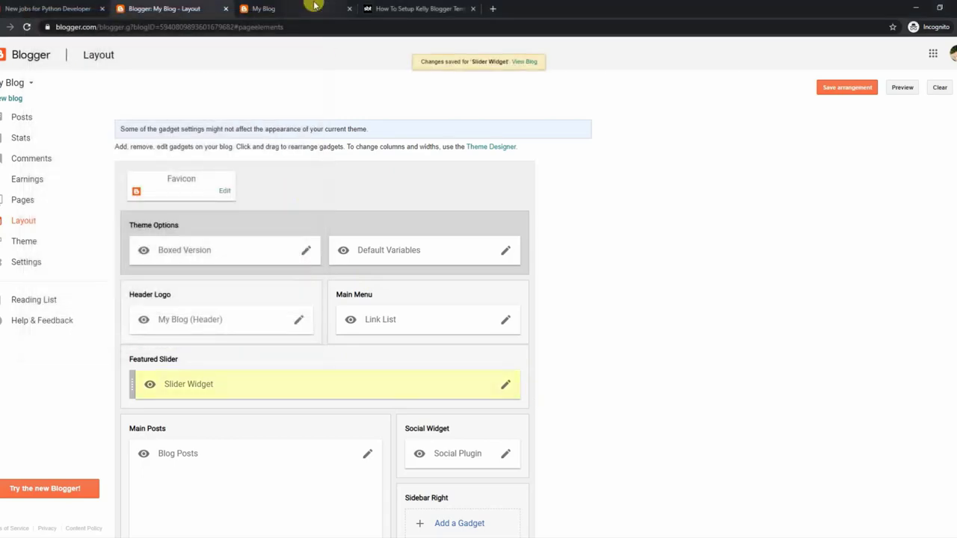
pyautogui.click(315, 5)
pyautogui.click(26, 27)
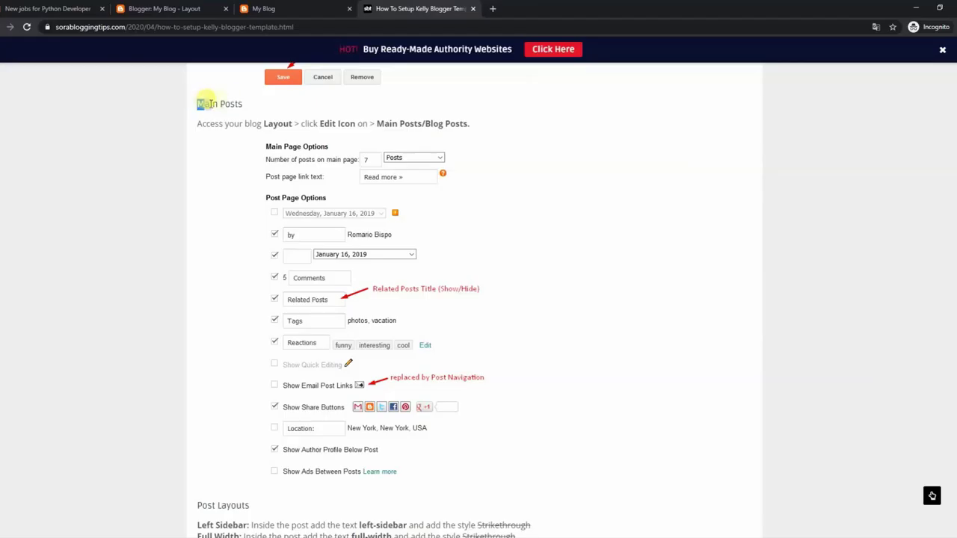
# Read the guide's Main Posts instructions and review the Blog Posts gadget's page options and item arrangement in the layout.
pyautogui.moveTo(199, 123); pyautogui.dragTo(475, 123)
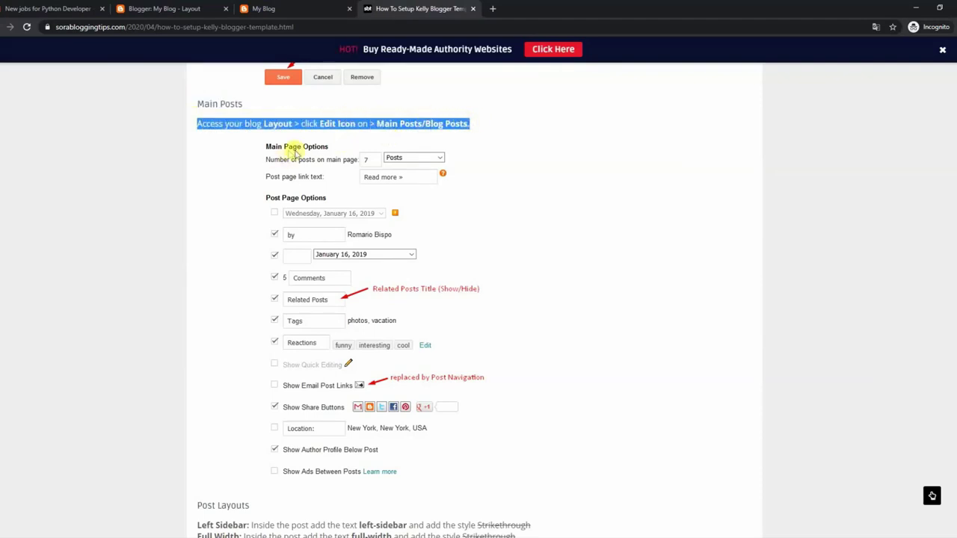
pyautogui.click(284, 8)
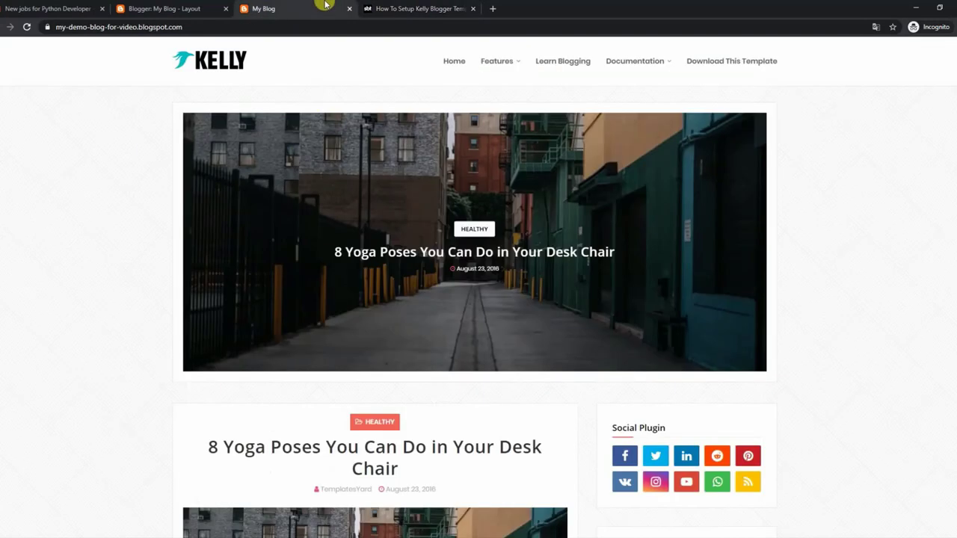
pyautogui.click(207, 5)
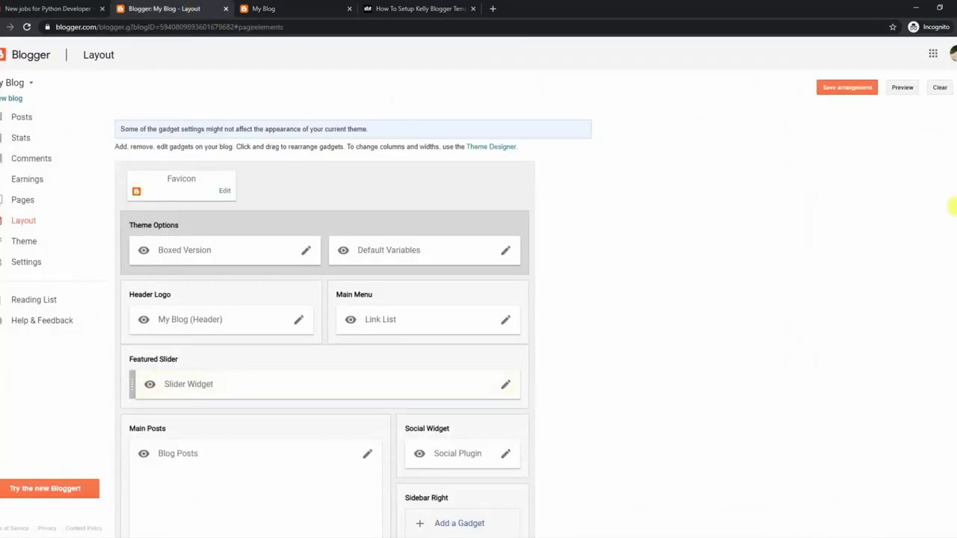
pyautogui.scroll(-2, 138, 320)
pyautogui.click(368, 297)
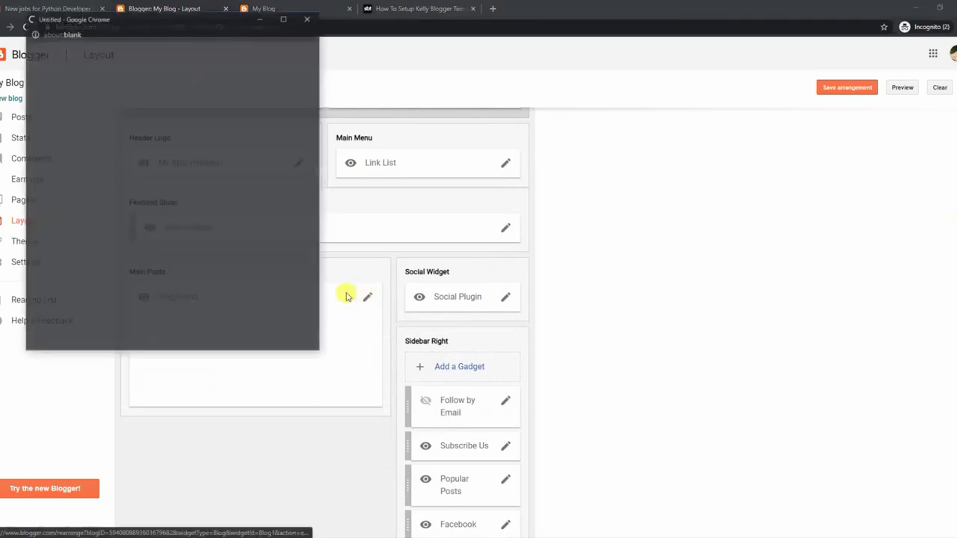
pyautogui.click(305, 58)
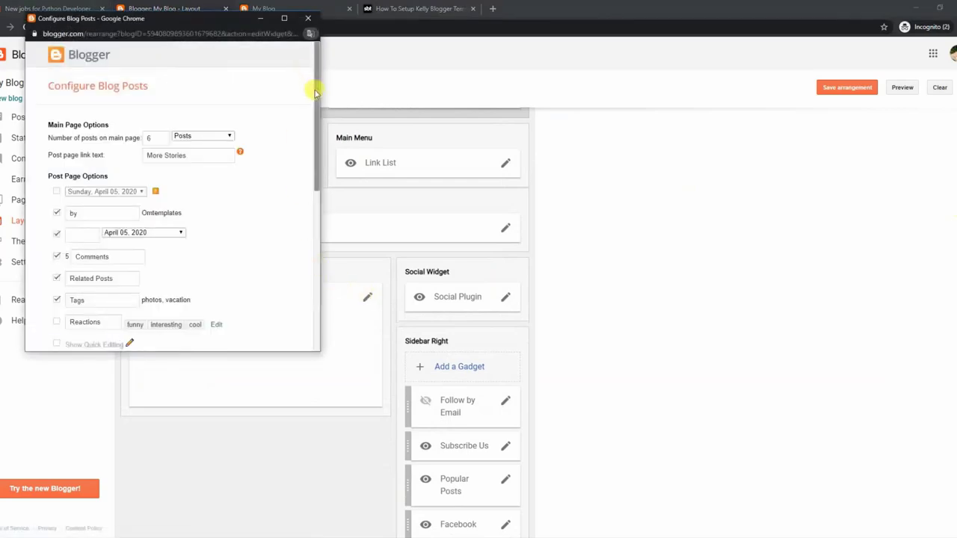
pyautogui.moveTo(314, 90)
pyautogui.mouseDown()
pyautogui.moveTo(325, 235)
pyautogui.moveTo(321, 75)
pyautogui.mouseUp()
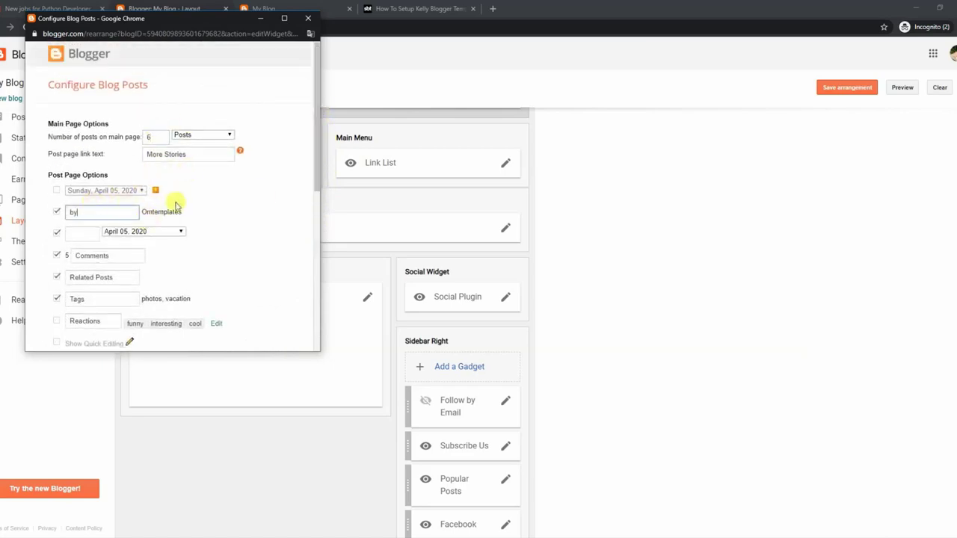
pyautogui.moveTo(314, 171); pyautogui.dragTo(317, 337)
pyautogui.click(75, 340)
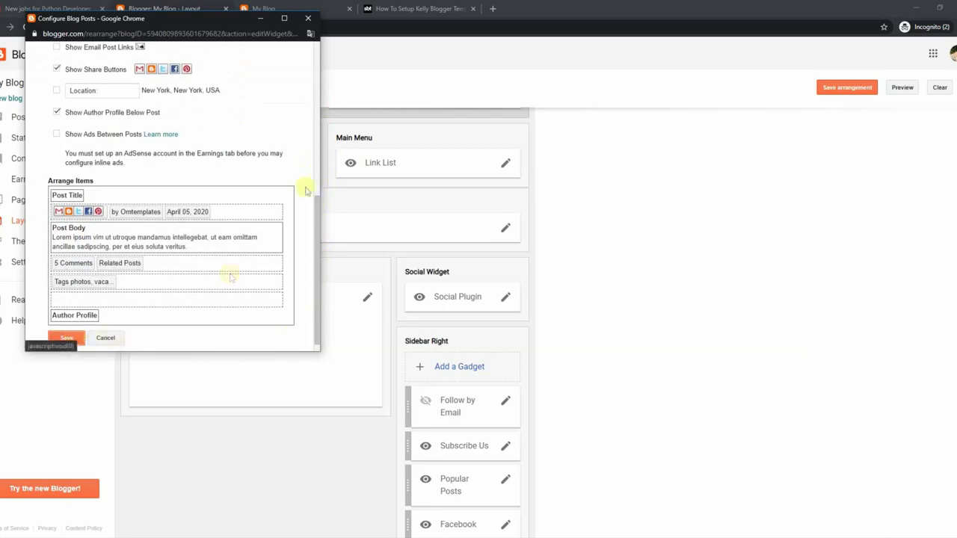
pyautogui.click(314, 11)
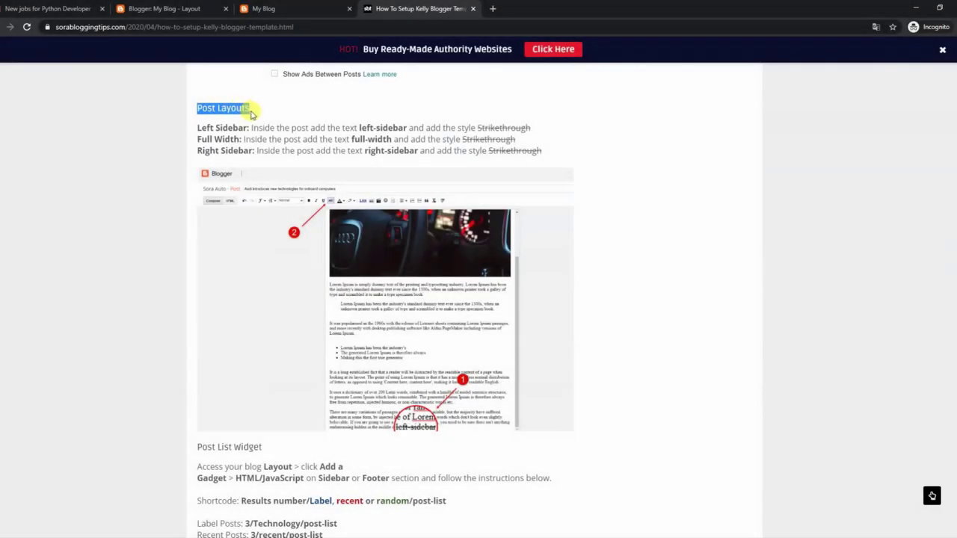
# Read the guide's Post Layouts instructions for the left-sidebar, full-width and right-sidebar options.
pyautogui.moveTo(197, 128); pyautogui.dragTo(532, 132)
pyautogui.moveTo(198, 139); pyautogui.dragTo(523, 140)
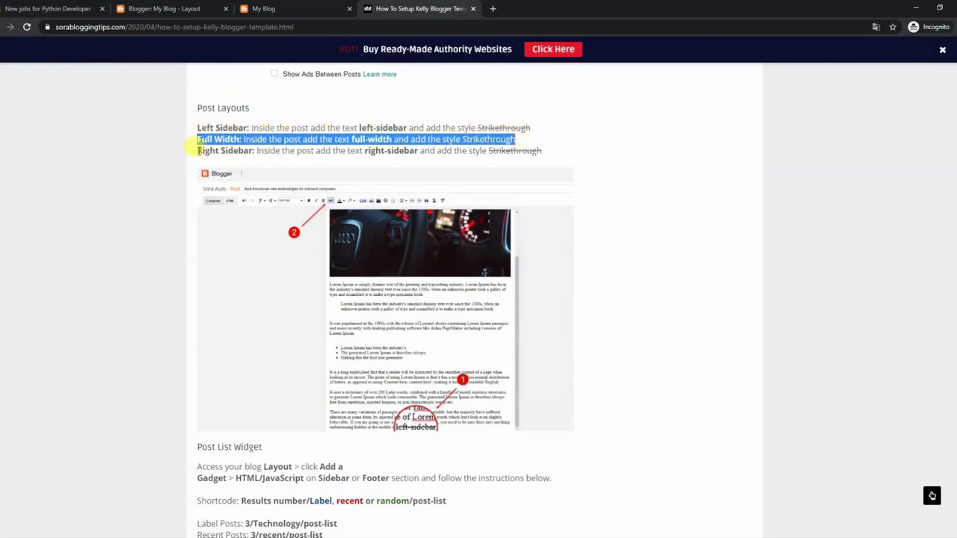
pyautogui.moveTo(198, 150); pyautogui.dragTo(538, 148)
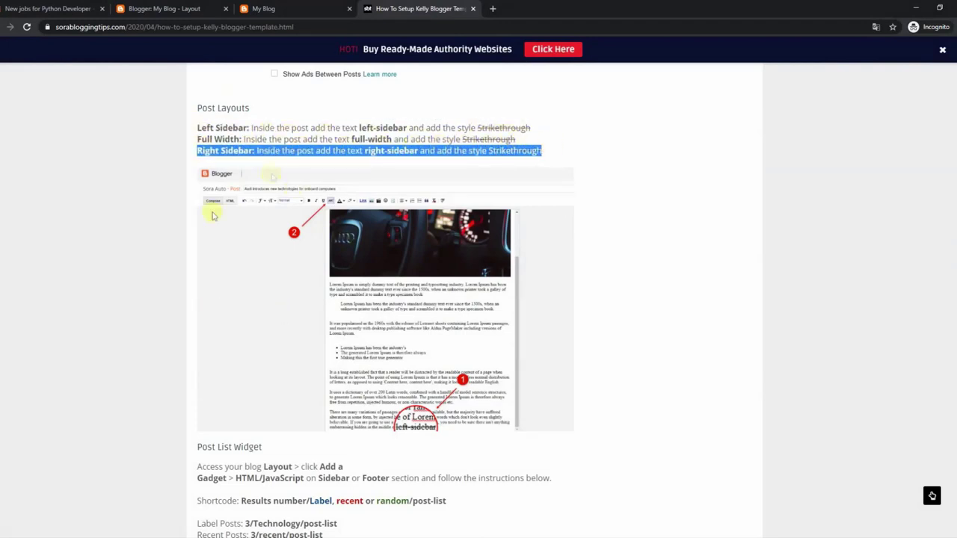
# Open the post "8 Yoga Poses You Can Do in Your Desk Chair" in Compose mode and add an empty line at its end.
pyautogui.click(314, 6)
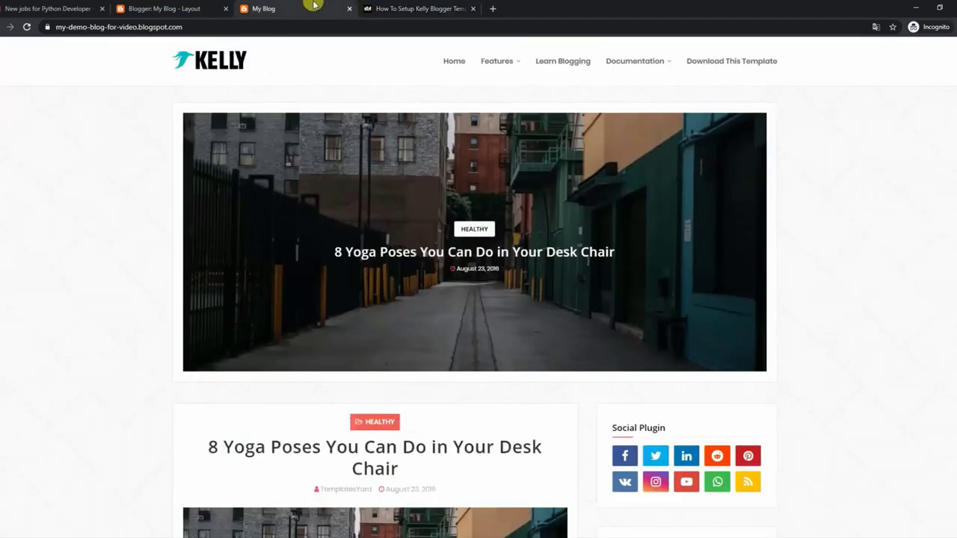
pyautogui.click(211, 6)
pyautogui.click(27, 119)
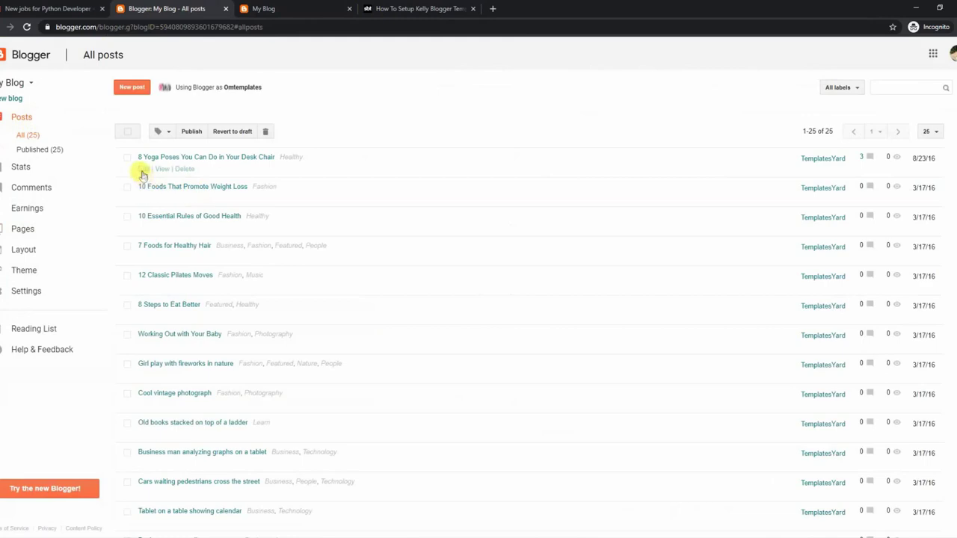
pyautogui.click(143, 169)
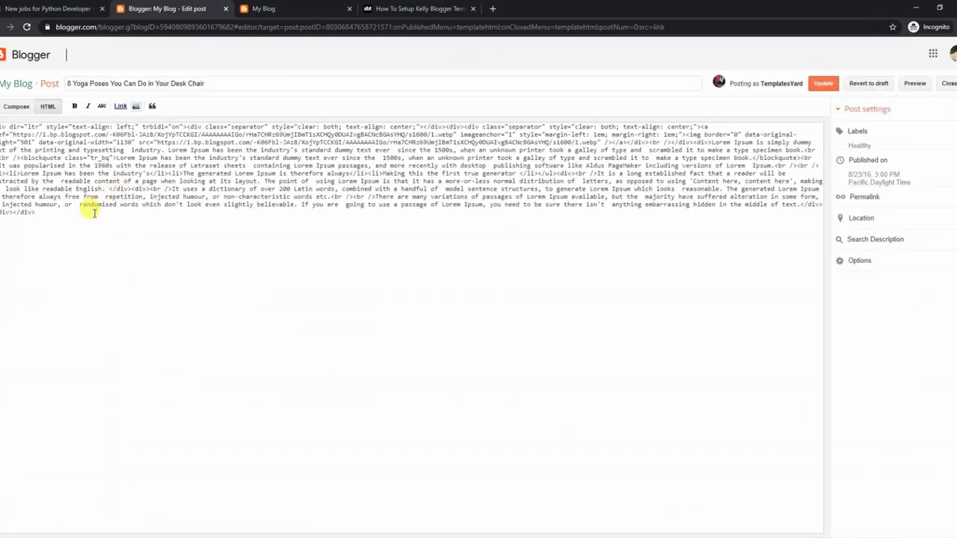
pyautogui.click(16, 106)
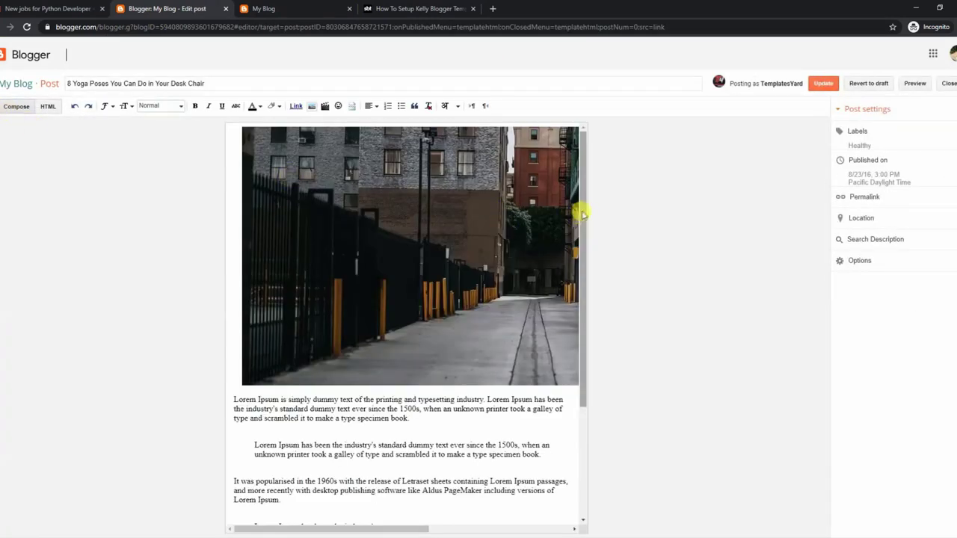
pyautogui.moveTo(583, 209); pyautogui.dragTo(609, 395)
pyautogui.click(387, 515)
pyautogui.press('Return')
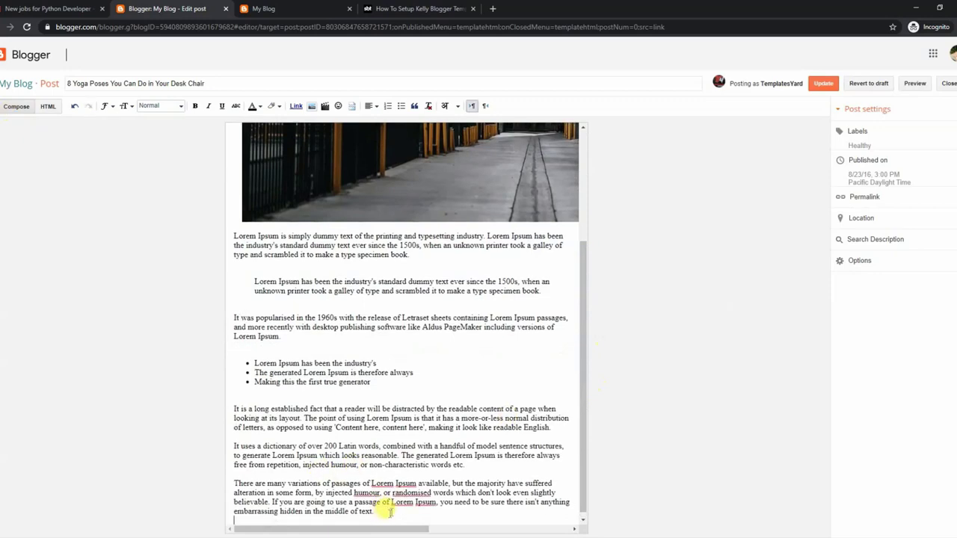
# Copy the text "full-width" from the guide's Post Layouts section.
pyautogui.click(389, 9)
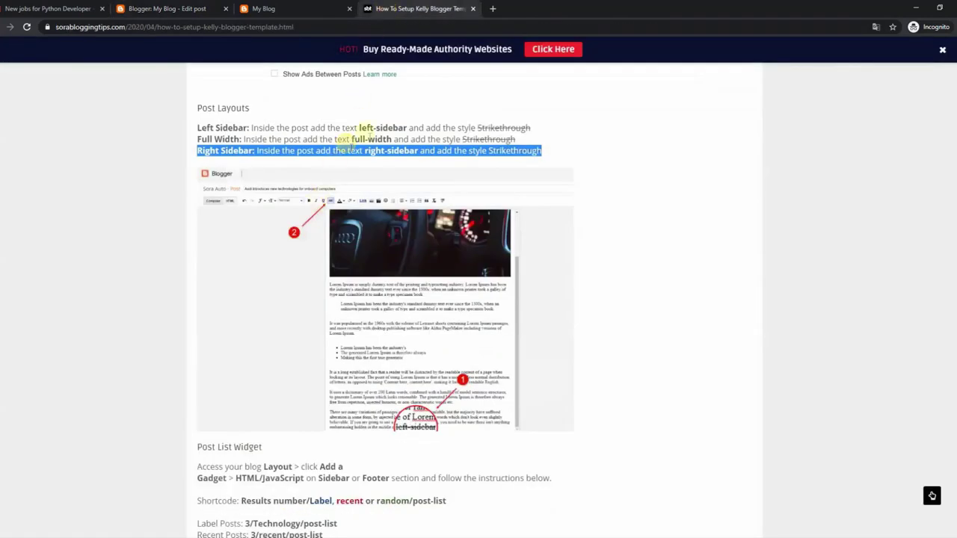
pyautogui.moveTo(351, 139); pyautogui.dragTo(378, 139)
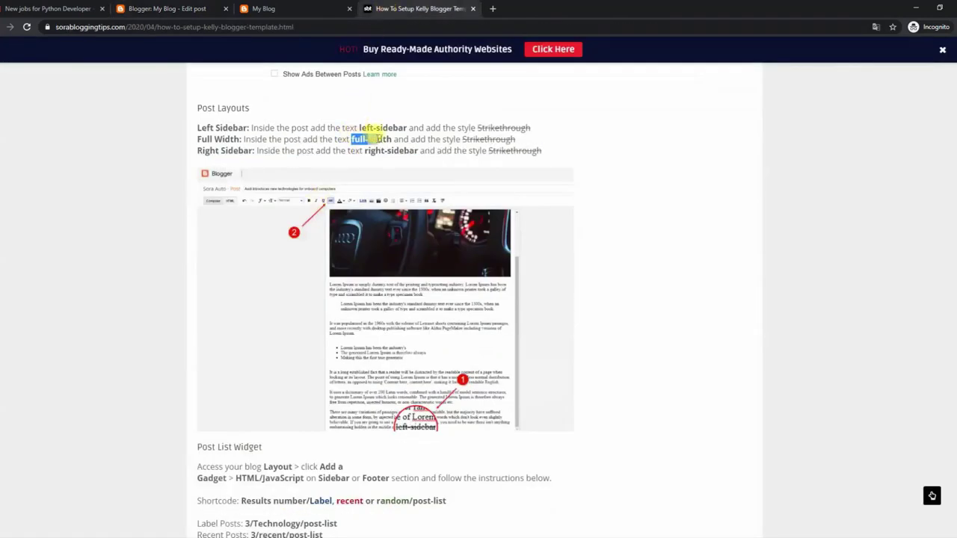
pyautogui.rightClick(388, 140)
pyautogui.click(395, 146)
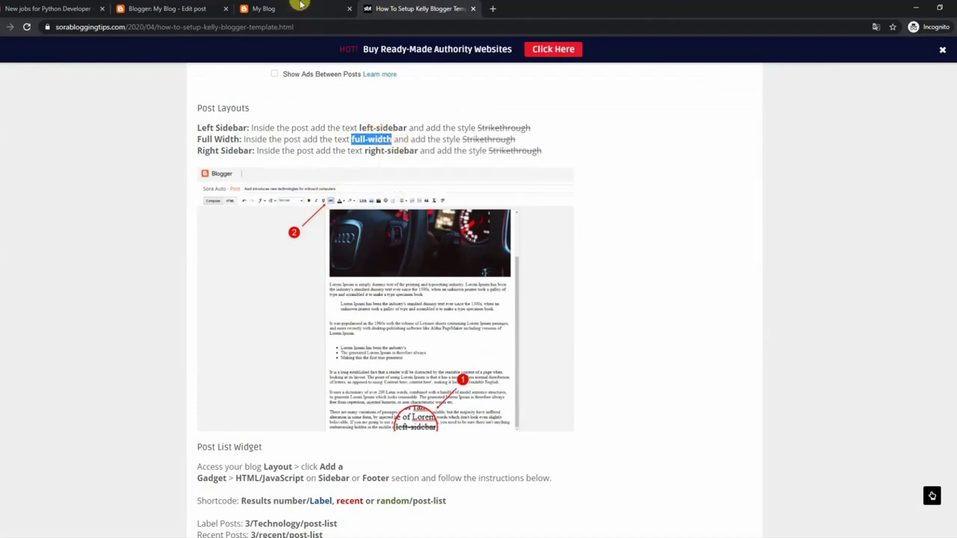
# Paste "full-width" on the post's last line with strikethrough style and update the post.
pyautogui.click(298, 8)
pyautogui.click(217, 8)
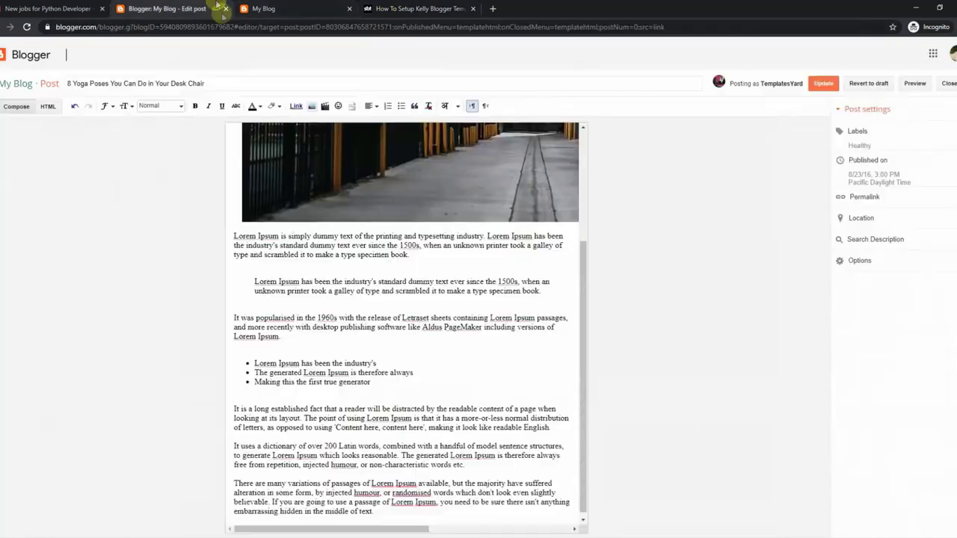
pyautogui.rightClick(256, 515)
pyautogui.click(285, 434)
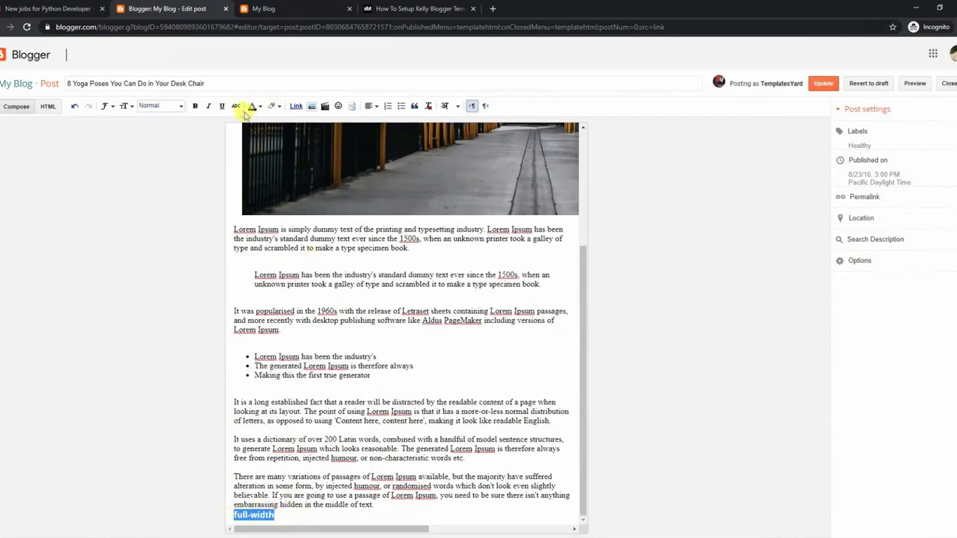
pyautogui.click(832, 85)
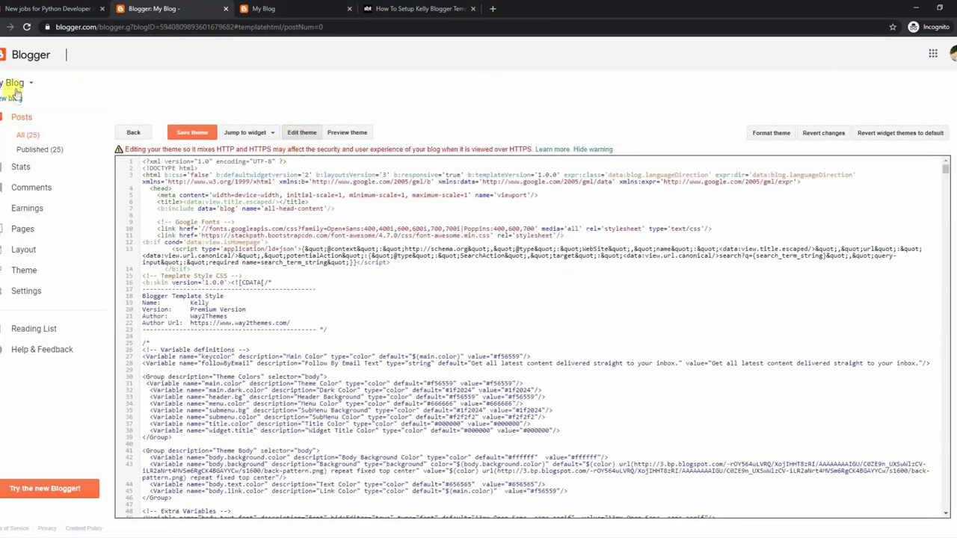
# View the published "8 Yoga Poses You Can Do in Your Desk Chair" post and check its page layout.
pyautogui.click(24, 116)
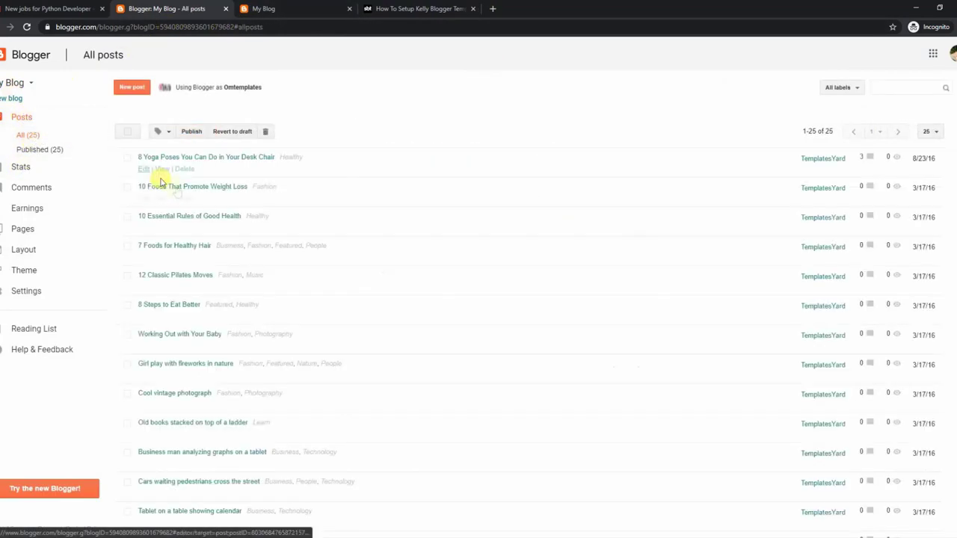
pyautogui.click(159, 170)
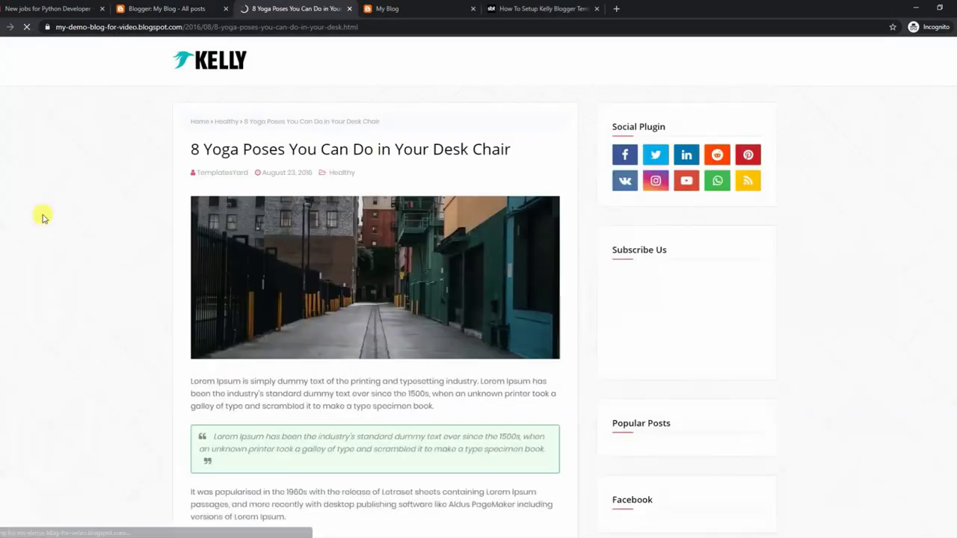
pyautogui.scroll(-15, 943, 322)
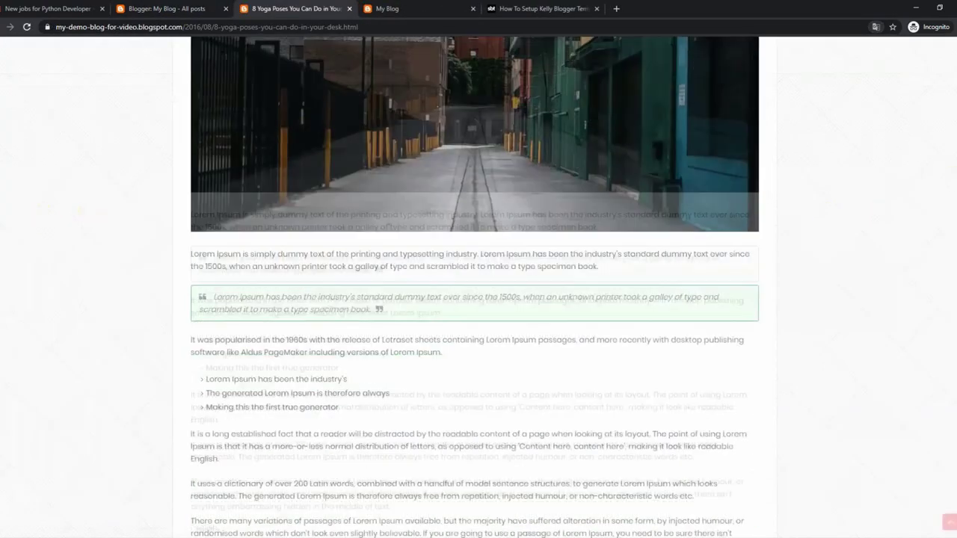
pyautogui.scroll(20, 944, 421)
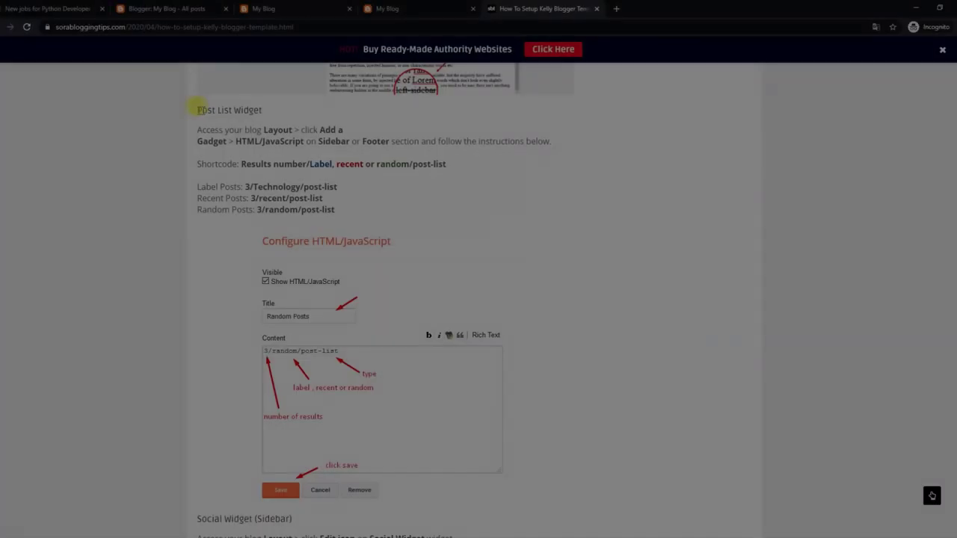
# Read the guide's Post List Widget instructions, covering the gadget location and the label, recent and random post shortcodes.
pyautogui.moveTo(197, 109); pyautogui.dragTo(272, 112)
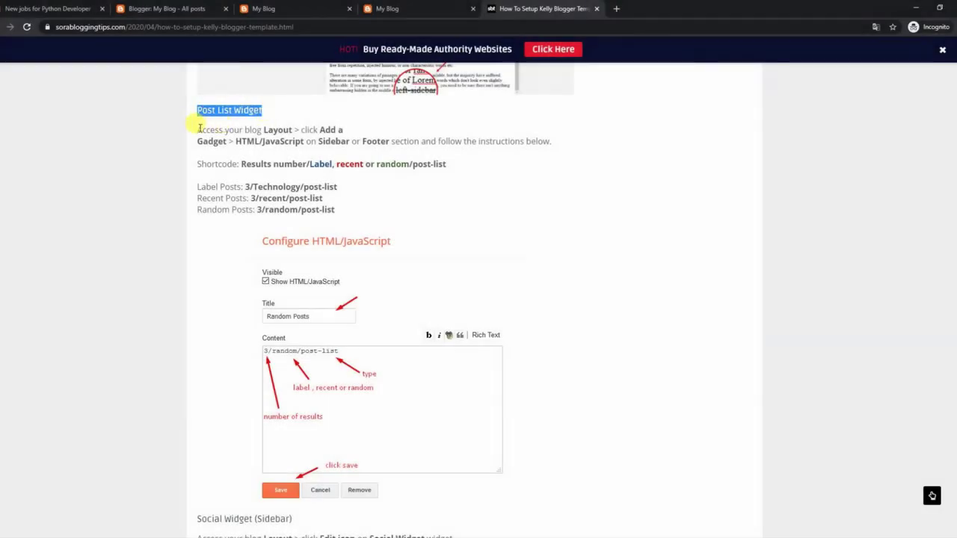
pyautogui.moveTo(198, 129); pyautogui.dragTo(313, 130)
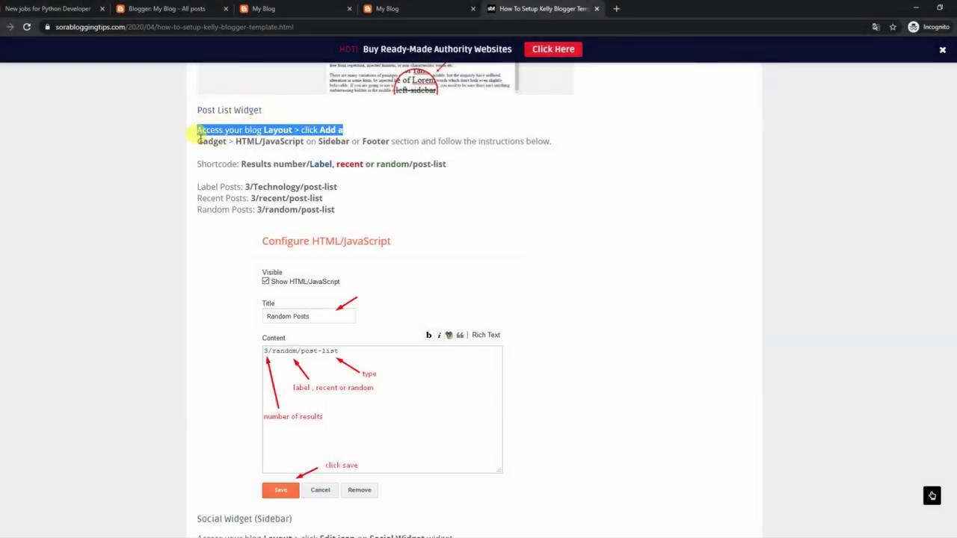
pyautogui.moveTo(198, 140); pyautogui.dragTo(532, 146)
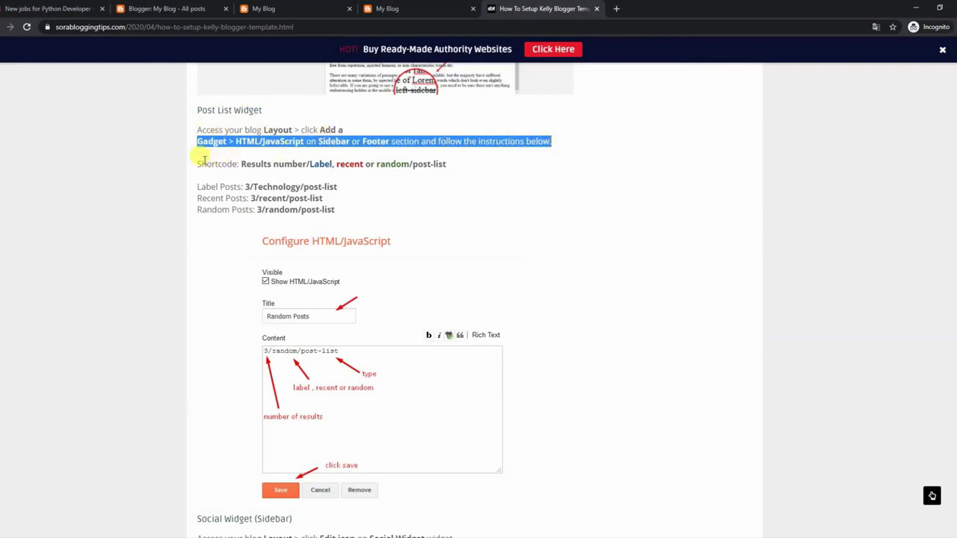
pyautogui.moveTo(203, 160); pyautogui.dragTo(443, 160)
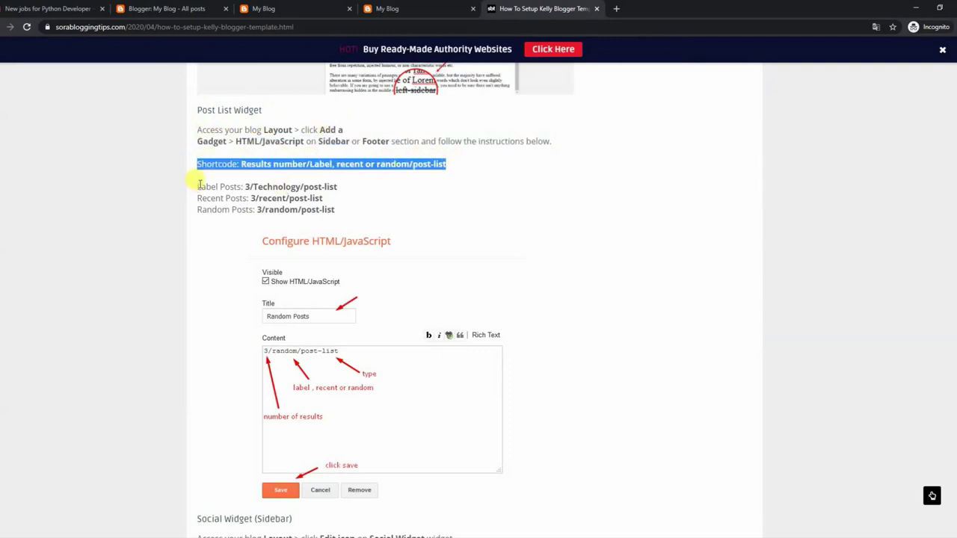
pyautogui.moveTo(198, 186); pyautogui.dragTo(338, 187)
pyautogui.moveTo(197, 198); pyautogui.dragTo(323, 199)
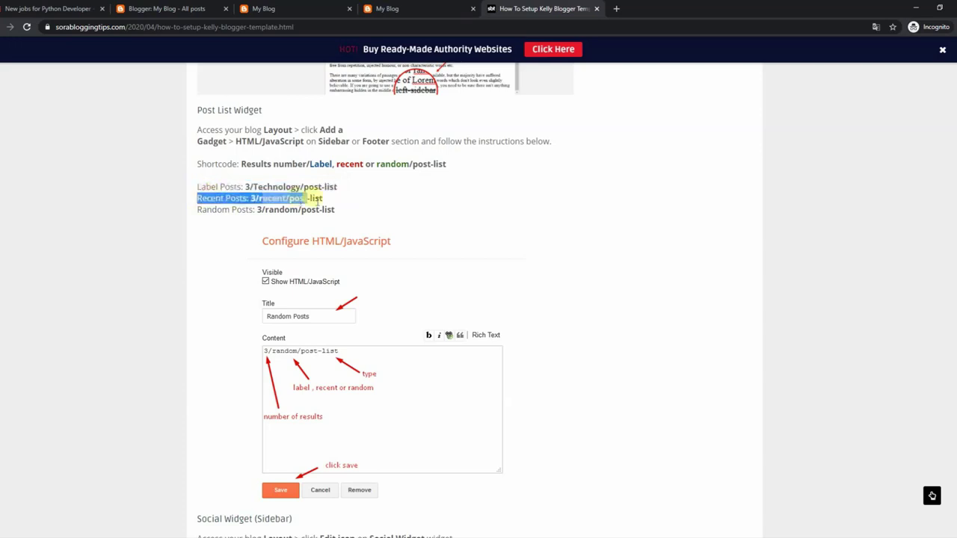
pyautogui.moveTo(198, 209); pyautogui.dragTo(351, 216)
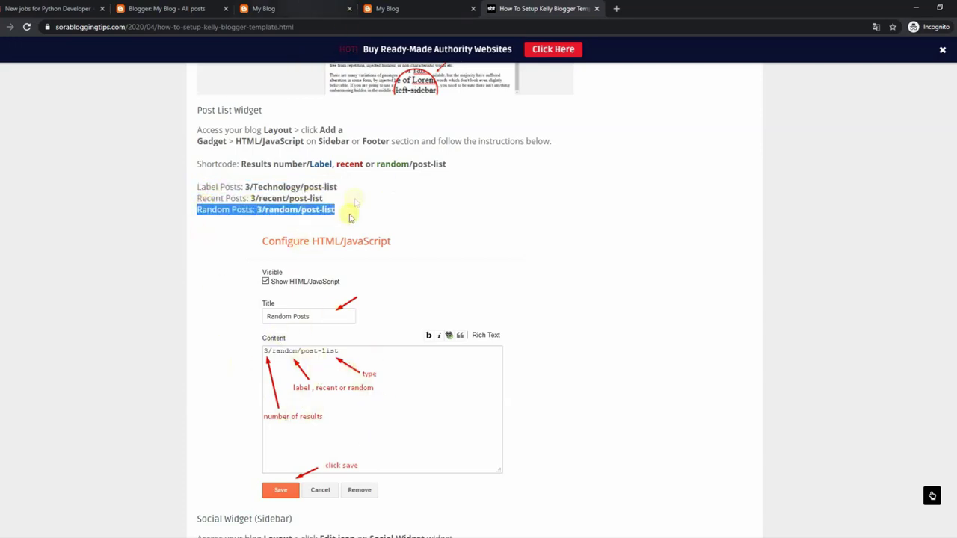
# Copy the recent posts shortcode "3/recent/post-list" from the guide's Post List Widget section.
pyautogui.moveTo(251, 198); pyautogui.dragTo(326, 199)
pyautogui.rightClick(323, 199)
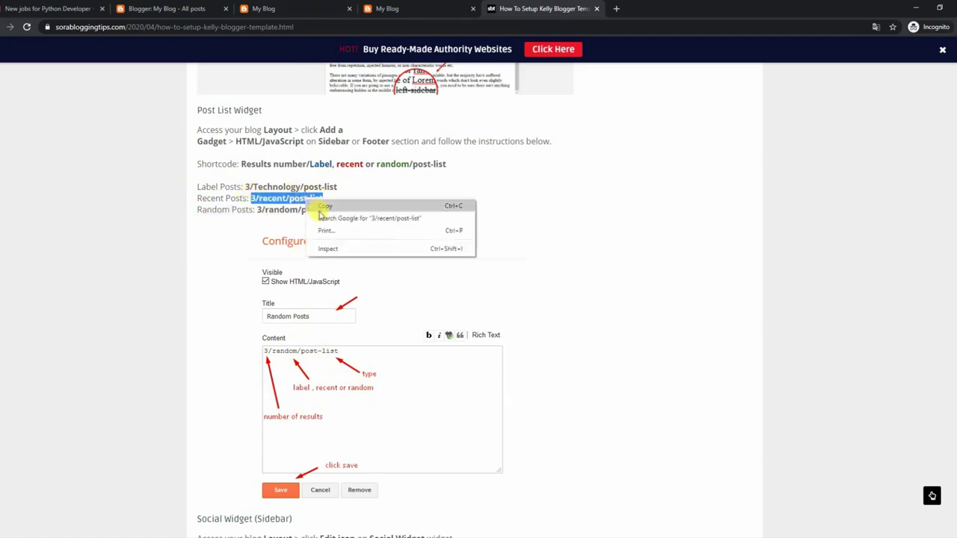
pyautogui.click(322, 207)
# Look over the blog homepage's sidebar and open the blog's Layout page in Blogger.
pyautogui.click(364, 9)
pyautogui.scroll(-10, 804, 154)
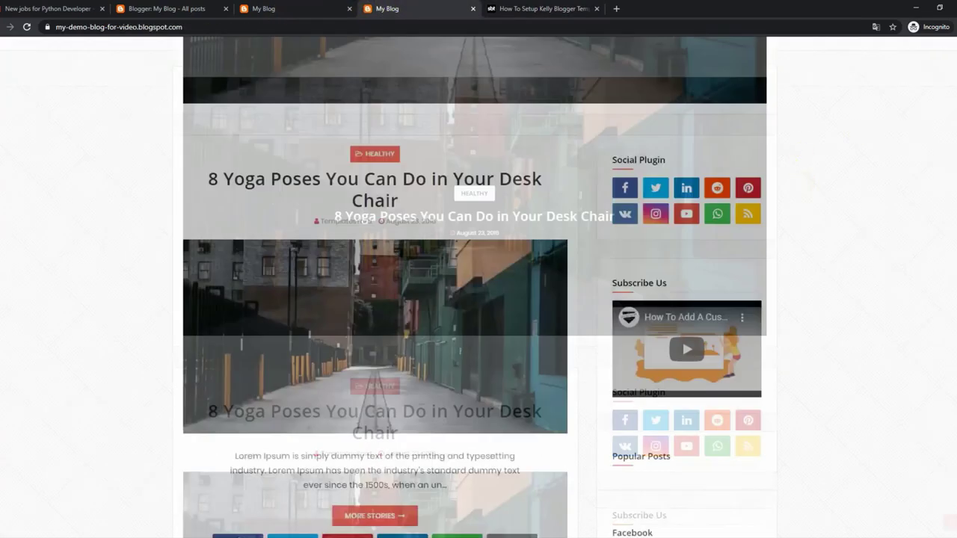
pyautogui.scroll(10, 747, 225)
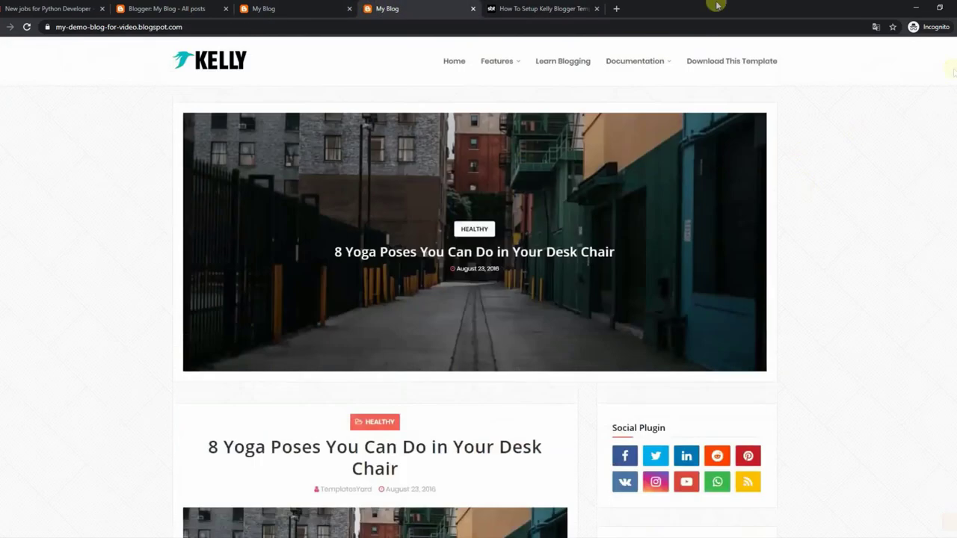
pyautogui.click(299, 9)
pyautogui.click(208, 7)
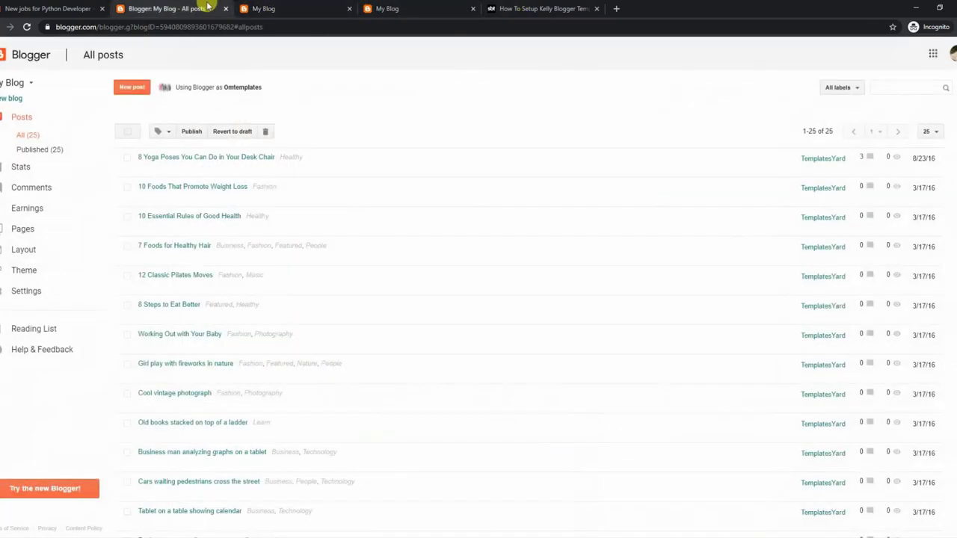
pyautogui.click(39, 272)
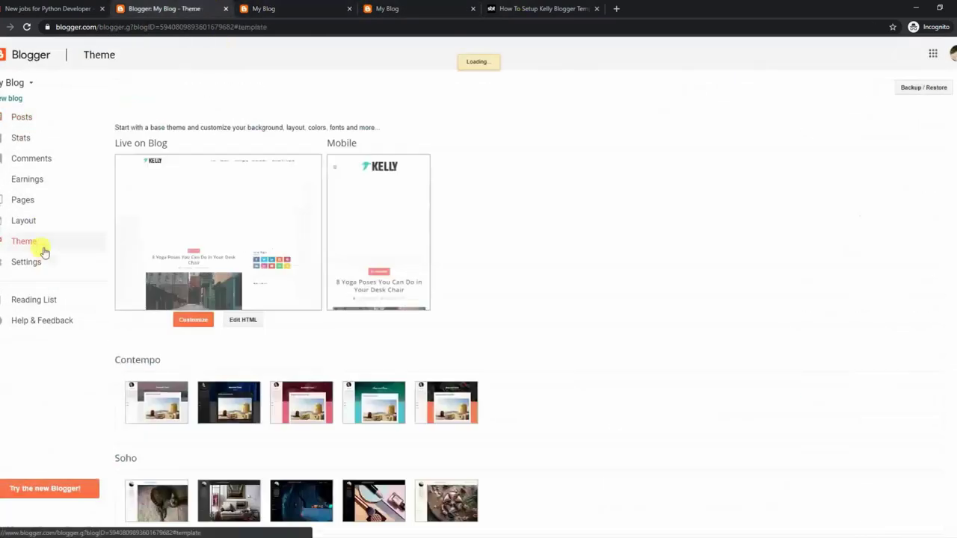
pyautogui.click(39, 228)
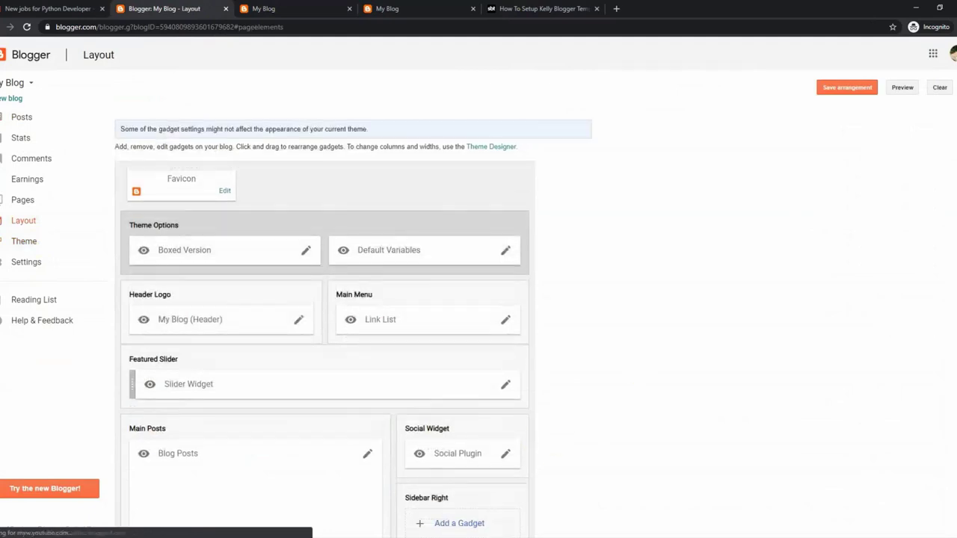
# Add an HTML/JavaScript gadget to the Sidebar Right section with the content "3/recent/post-list" and save it.
pyautogui.scroll(-3, 361, 320)
pyautogui.click(439, 280)
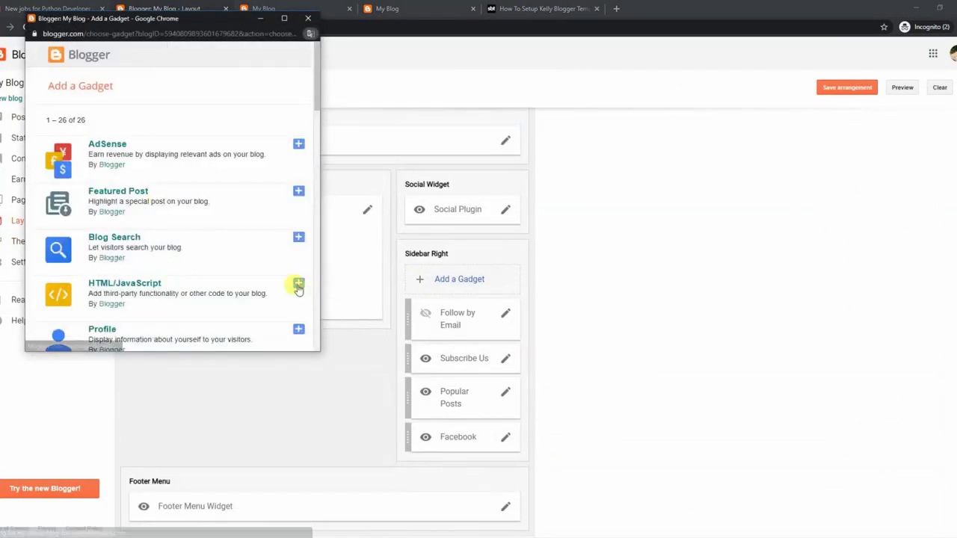
pyautogui.click(299, 282)
pyautogui.rightClick(122, 200)
pyautogui.click(136, 280)
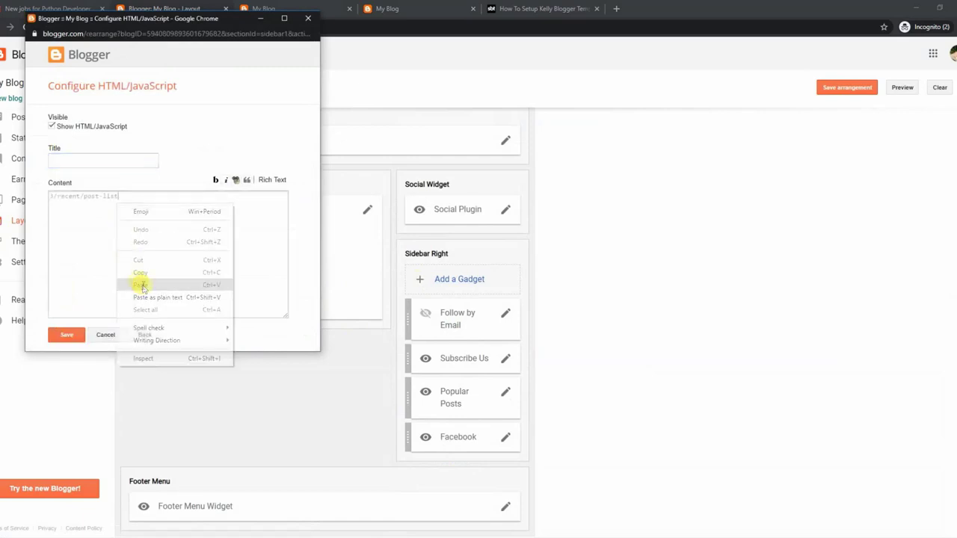
# Close the duplicate blog tab, reload the homepage and check the post list in its sidebar.
pyautogui.click(320, 8)
pyautogui.click(473, 9)
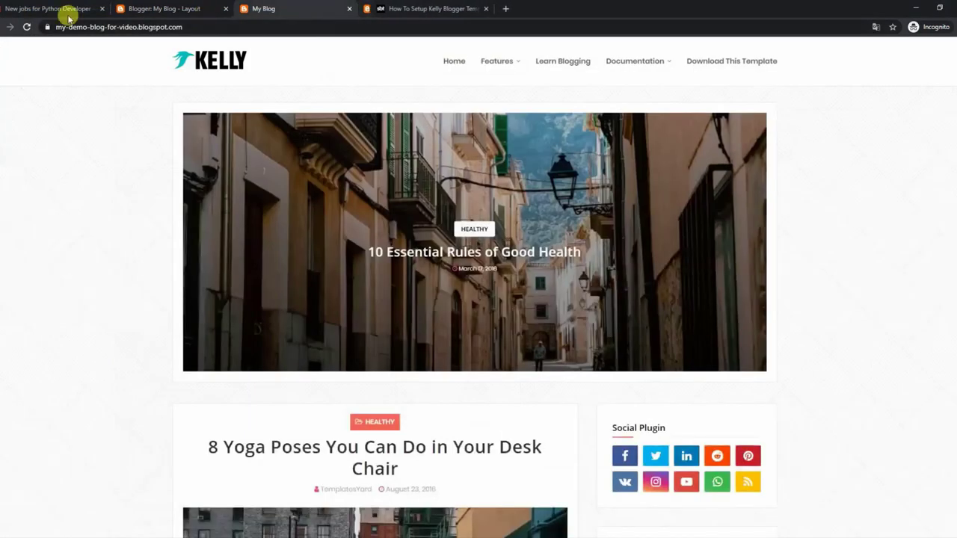
pyautogui.click(26, 27)
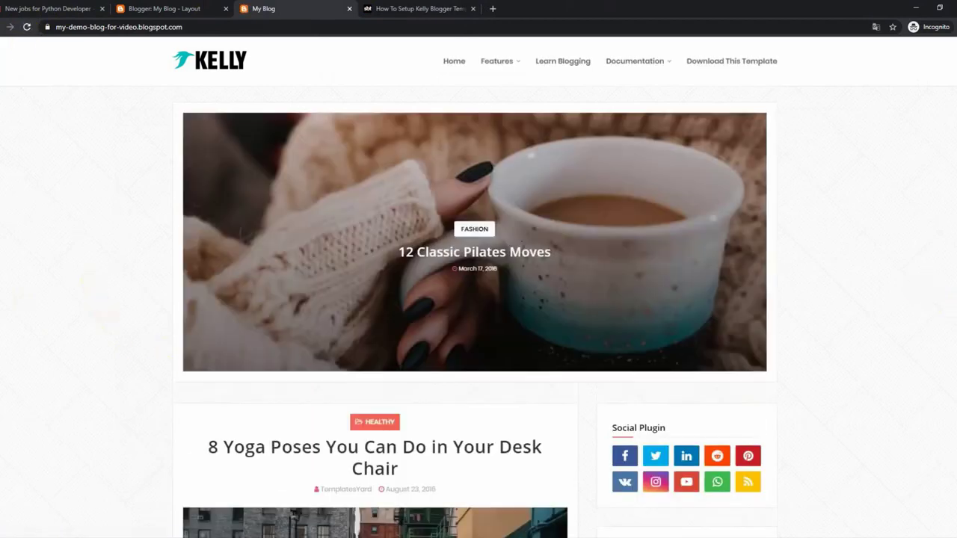
pyautogui.scroll(-6, 709, 100)
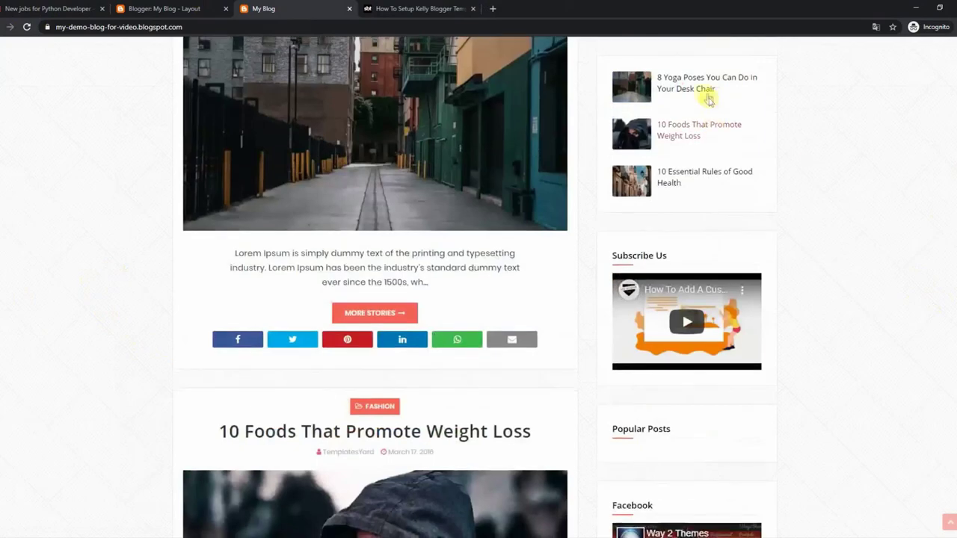
pyautogui.scroll(7, 703, 177)
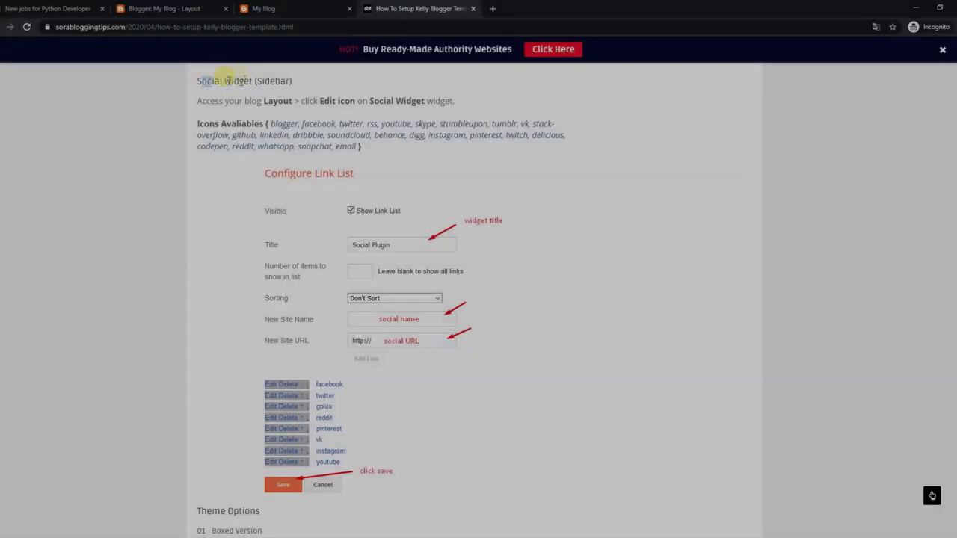
# Read the guide's Social Widget (Sidebar) instructions and available icon names, and check the Social Plugin icons on the blog homepage.
pyautogui.moveTo(199, 81); pyautogui.dragTo(301, 83)
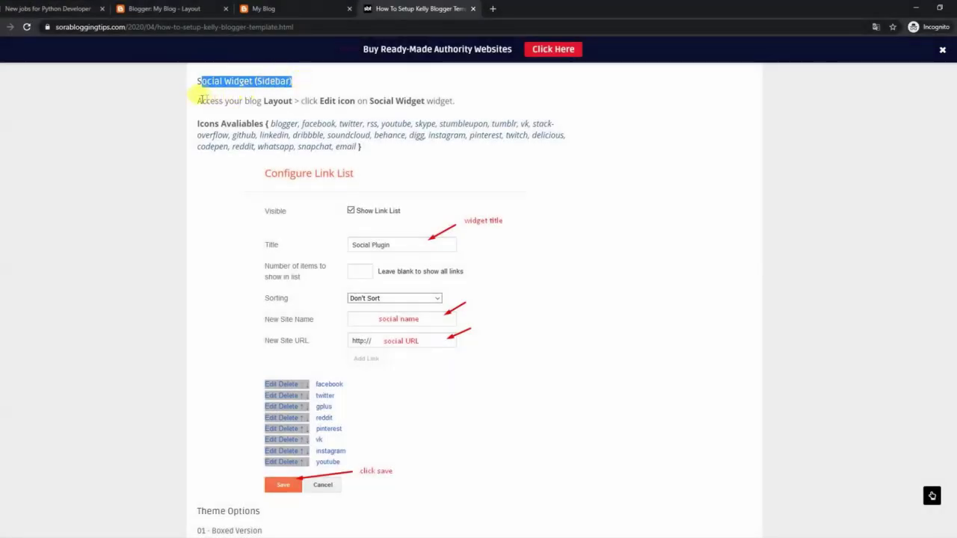
pyautogui.moveTo(199, 100); pyautogui.dragTo(449, 100)
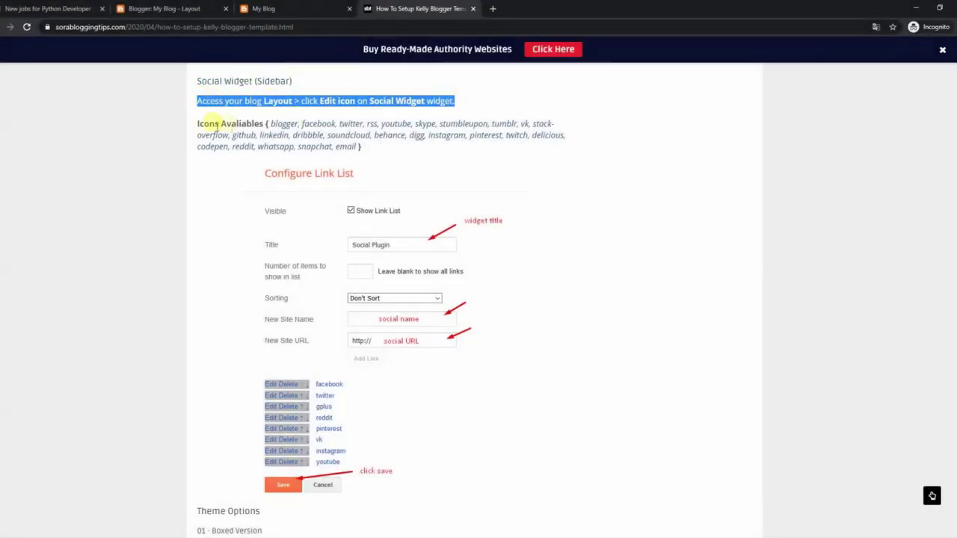
pyautogui.moveTo(200, 122); pyautogui.dragTo(377, 151)
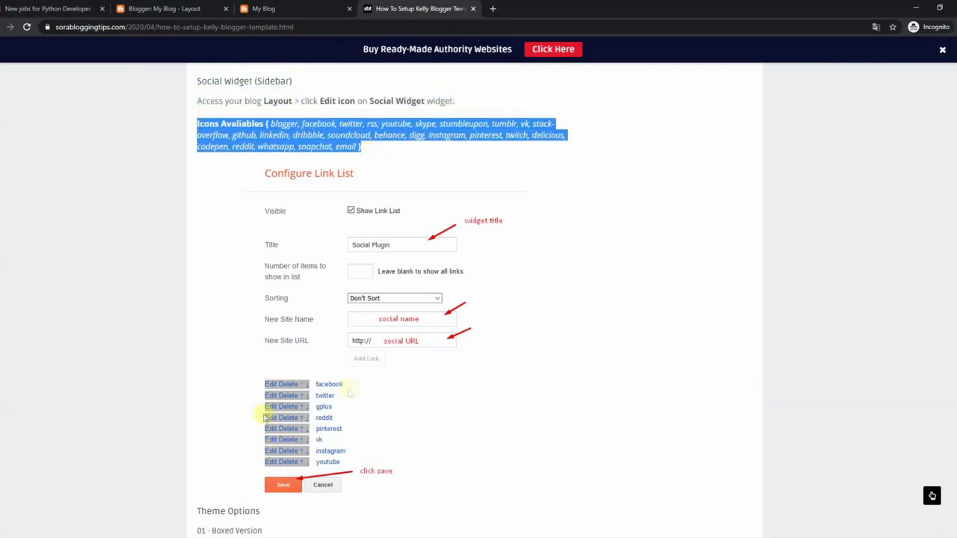
pyautogui.click(314, 6)
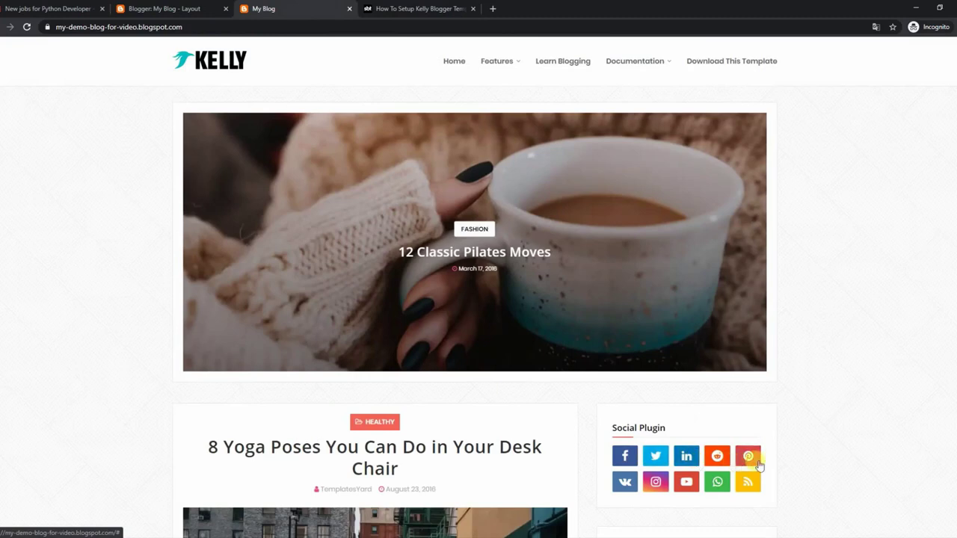
# Delete the facebook link from the Social Plugin widget, save the widget and reload the blog homepage.
pyautogui.click(187, 9)
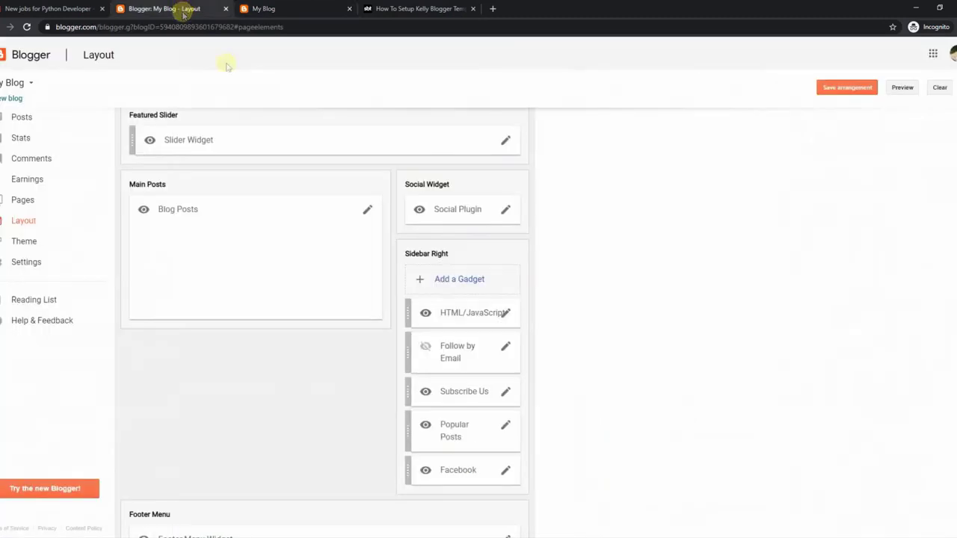
pyautogui.click(504, 210)
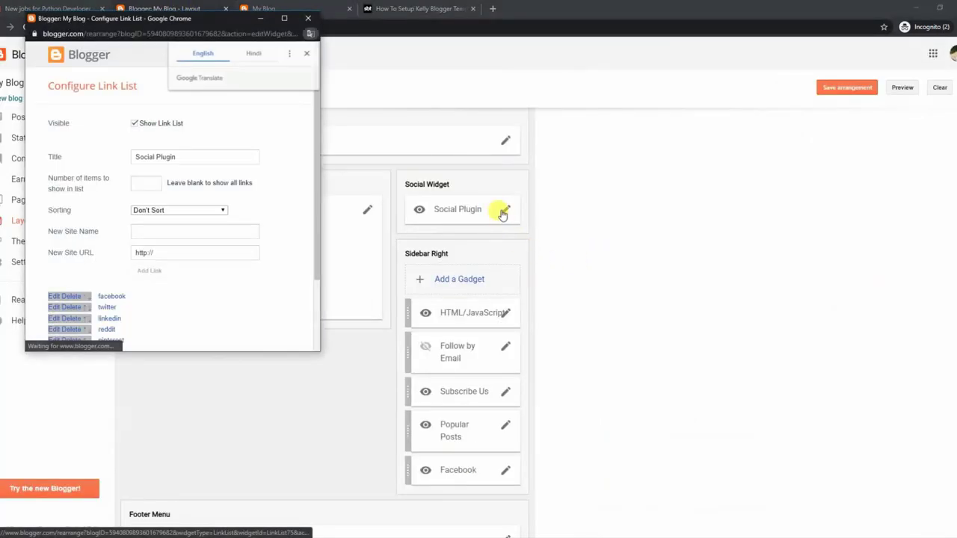
pyautogui.click(307, 53)
pyautogui.moveTo(316, 107); pyautogui.dragTo(320, 171)
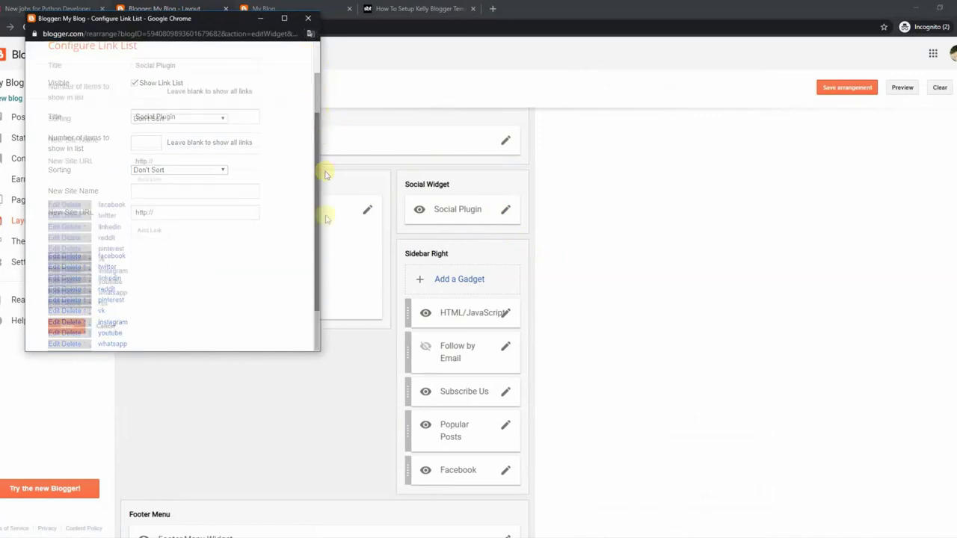
pyautogui.click(72, 205)
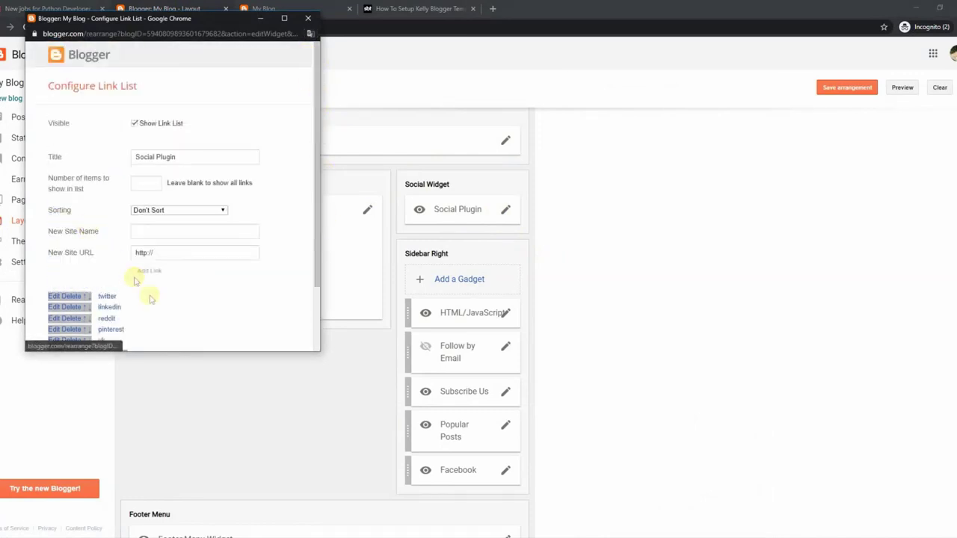
pyautogui.moveTo(310, 242); pyautogui.dragTo(322, 306)
pyautogui.click(68, 325)
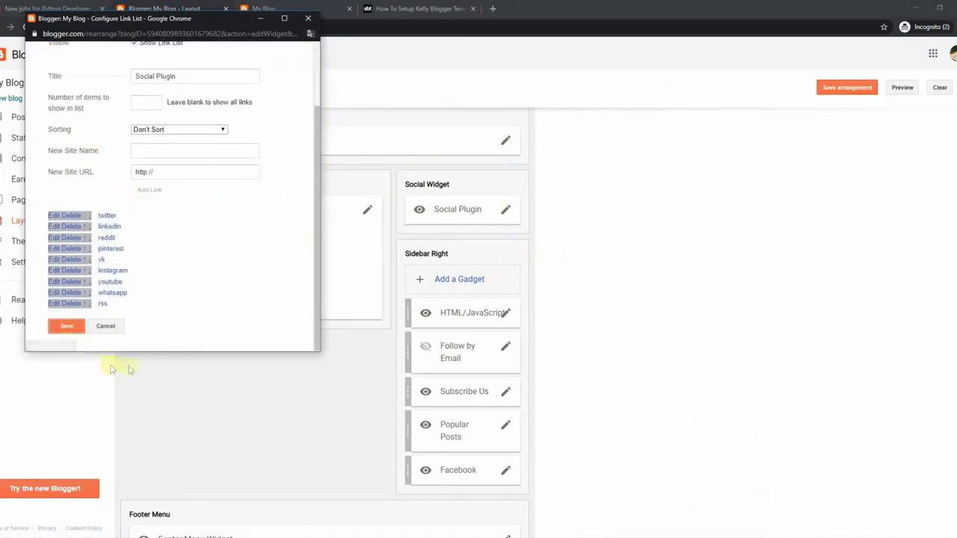
pyautogui.click(269, 9)
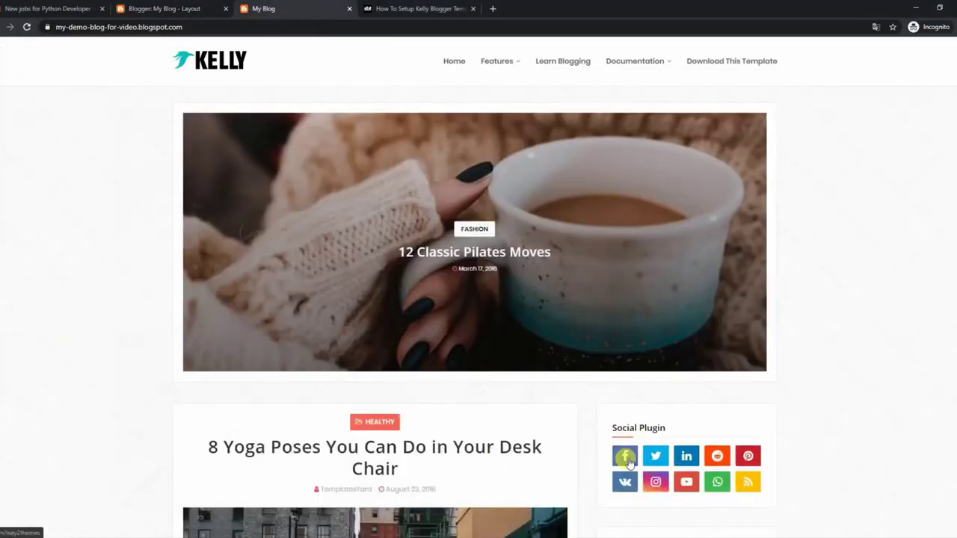
pyautogui.click(26, 28)
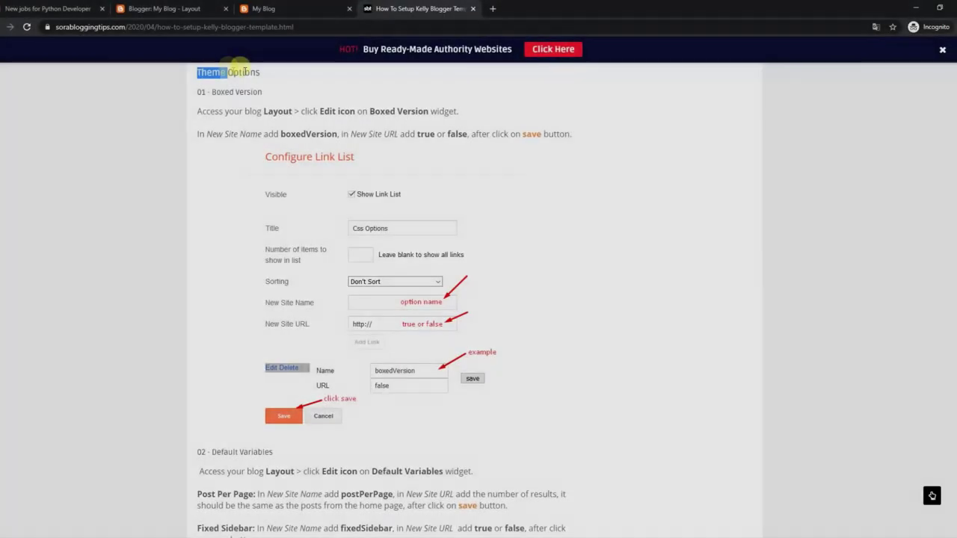
# Read the guide's Theme Options instructions for the Boxed Version widget and its boxedVersion true or false setting.
pyautogui.moveTo(244, 71); pyautogui.dragTo(268, 75)
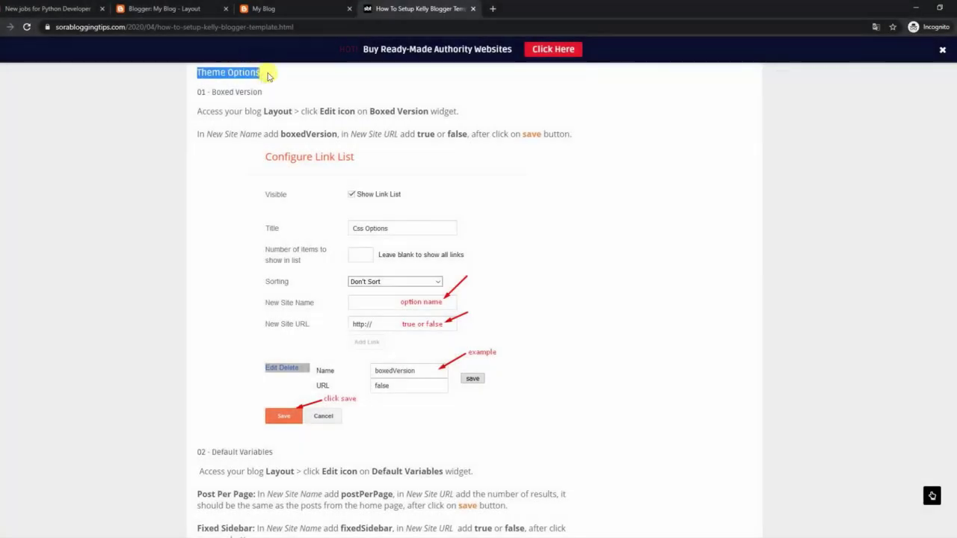
pyautogui.moveTo(198, 92); pyautogui.dragTo(461, 115)
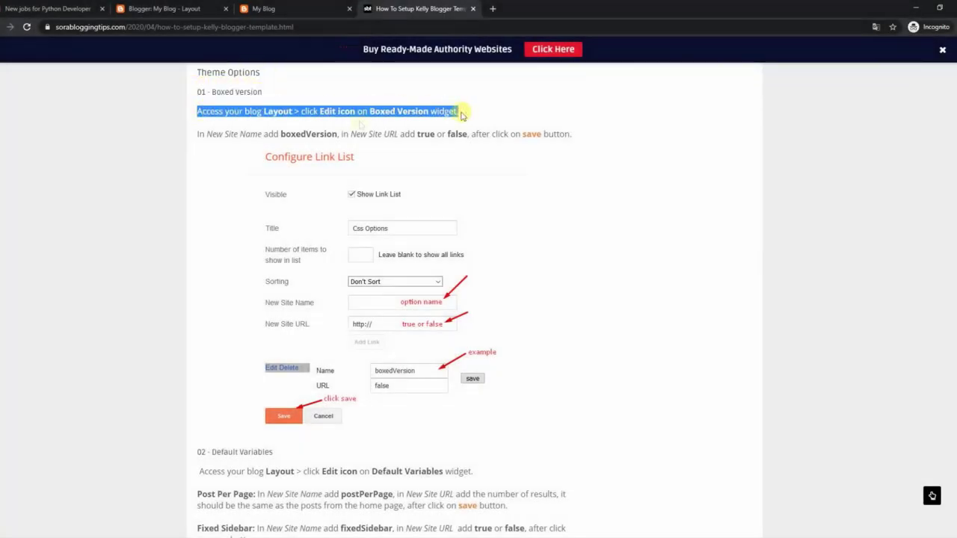
pyautogui.moveTo(199, 135); pyautogui.dragTo(576, 144)
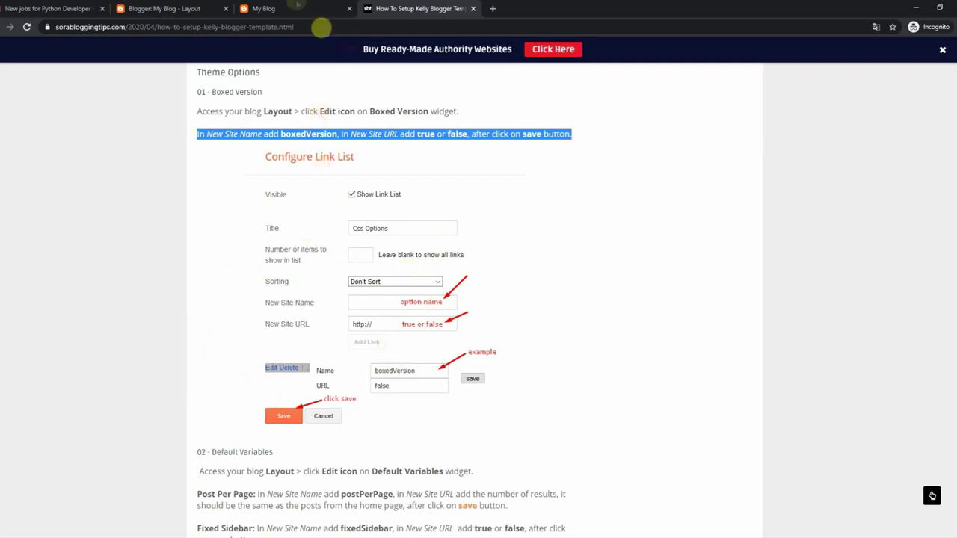
# Set the boxedVersion entry of the Boxed Version widget to true in the blog layout and save the widget.
pyautogui.click(295, 6)
pyautogui.click(180, 8)
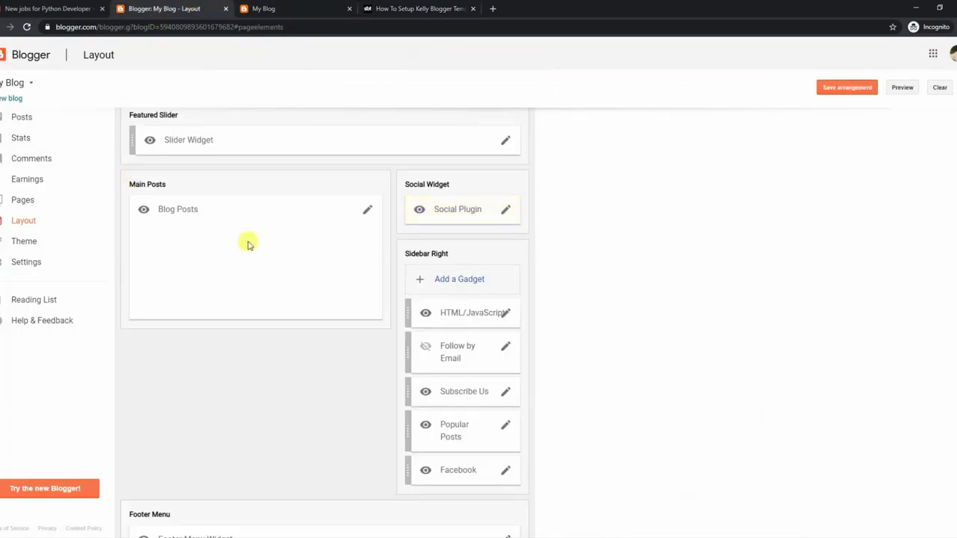
pyautogui.scroll(3, 346, 100)
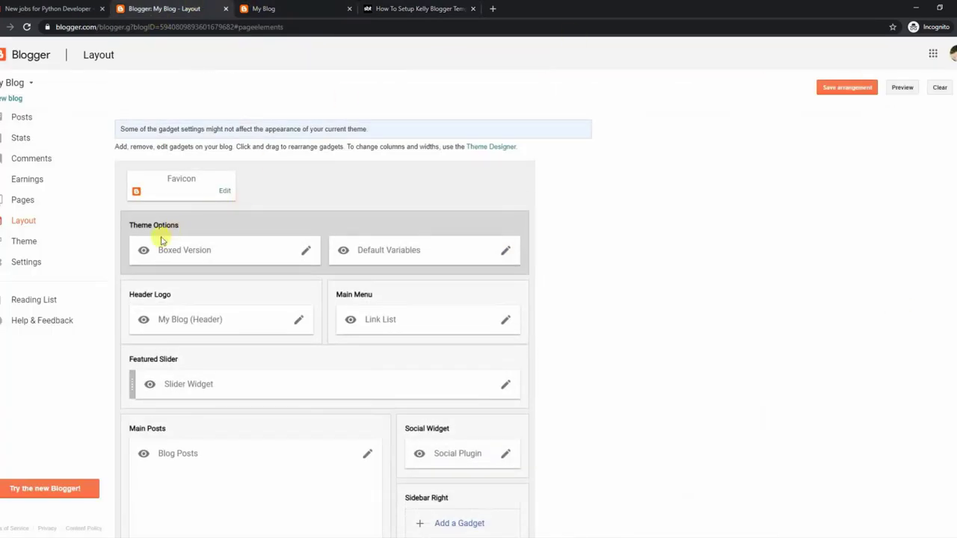
pyautogui.click(306, 252)
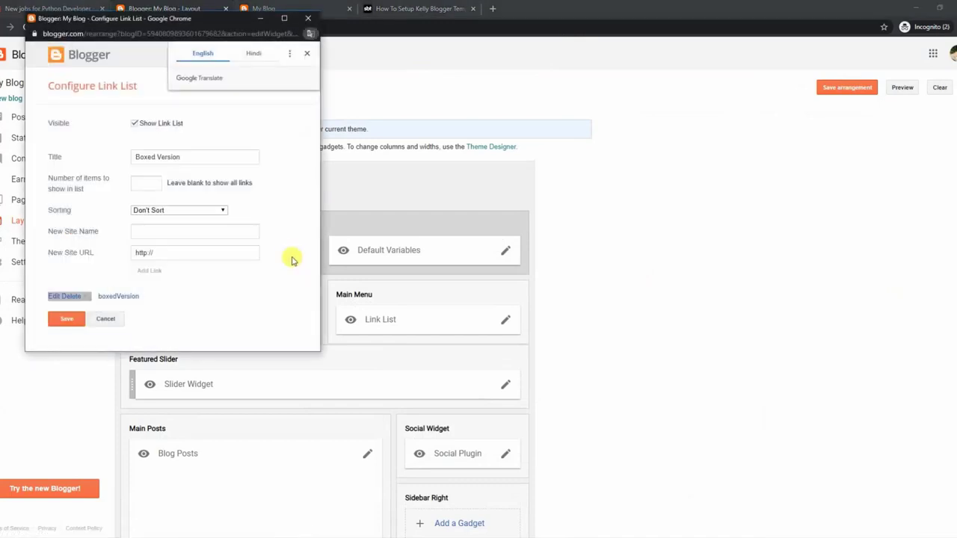
pyautogui.click(308, 56)
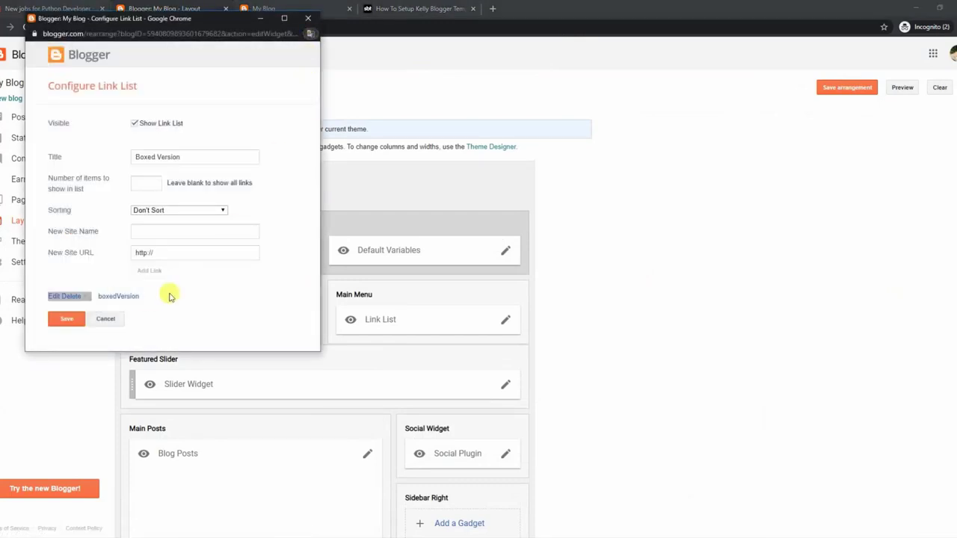
pyautogui.click(53, 298)
pyautogui.click(185, 314)
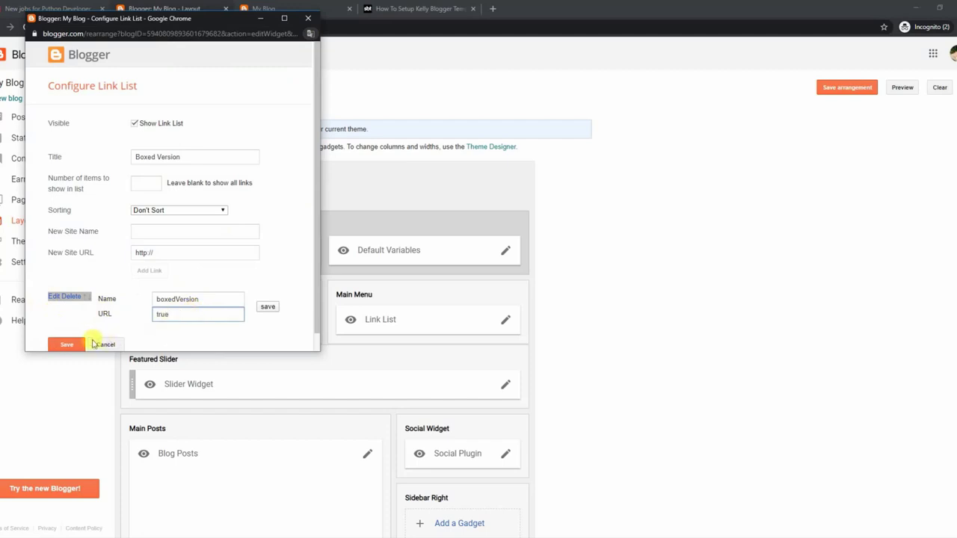
pyautogui.write('true')
pyautogui.click(67, 345)
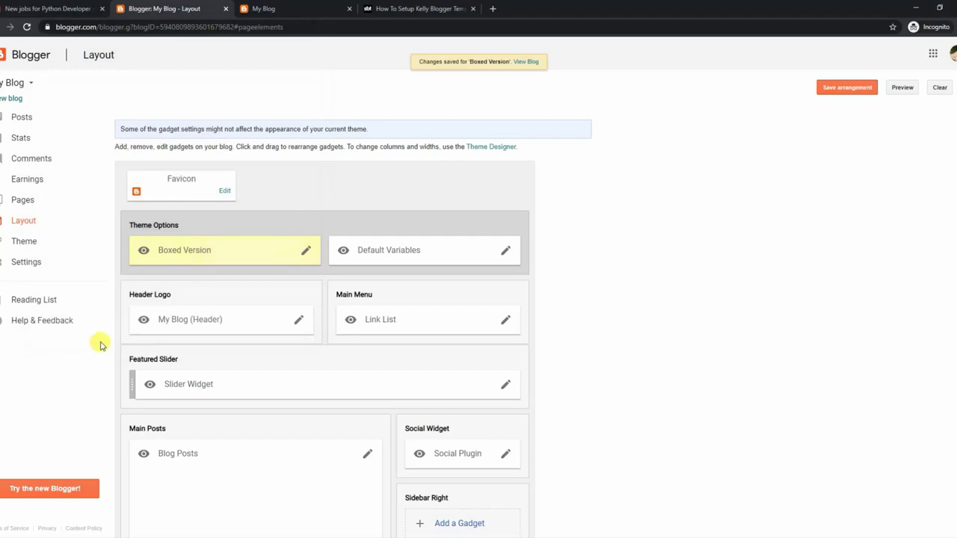
# Reload the blog homepage and check how the boxed layout looks down the page.
pyautogui.click(303, 8)
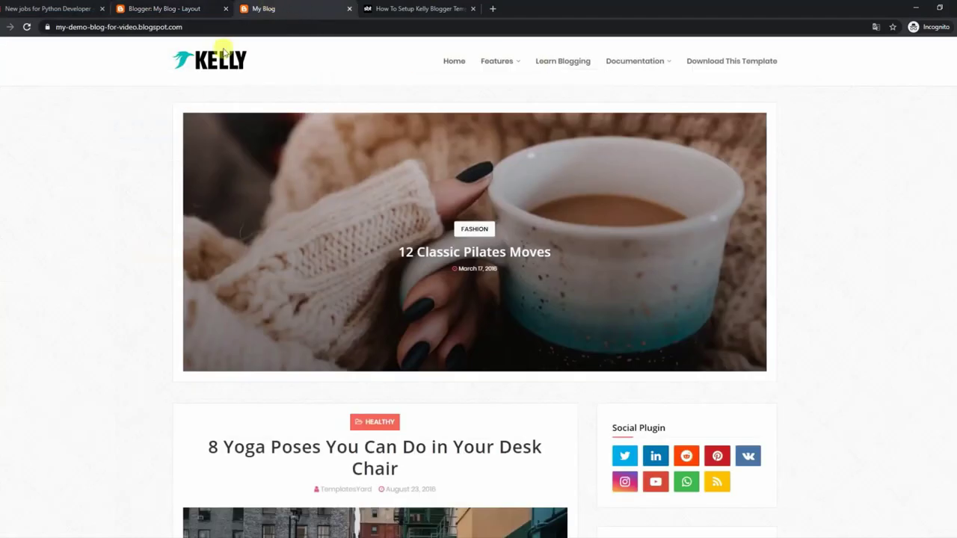
pyautogui.click(27, 28)
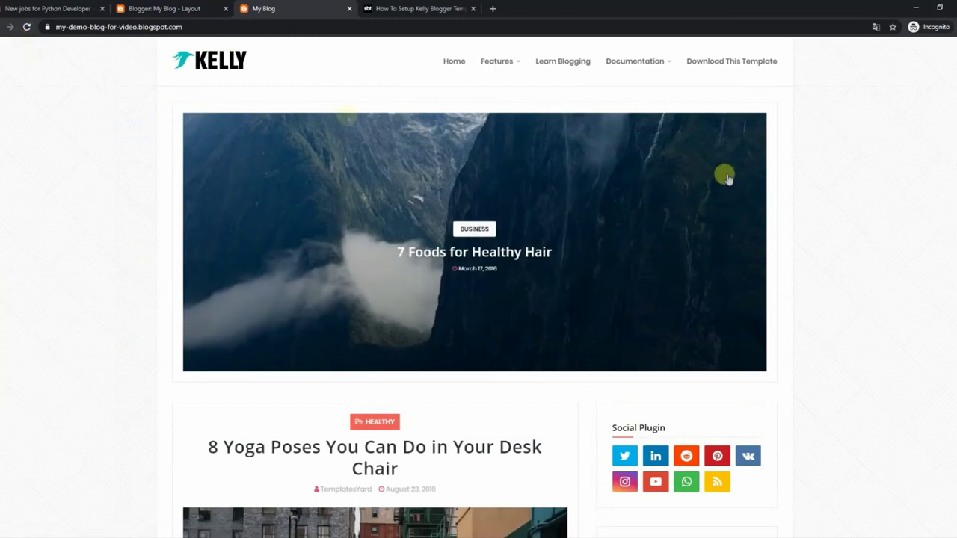
pyautogui.scroll(-15, 902, 188)
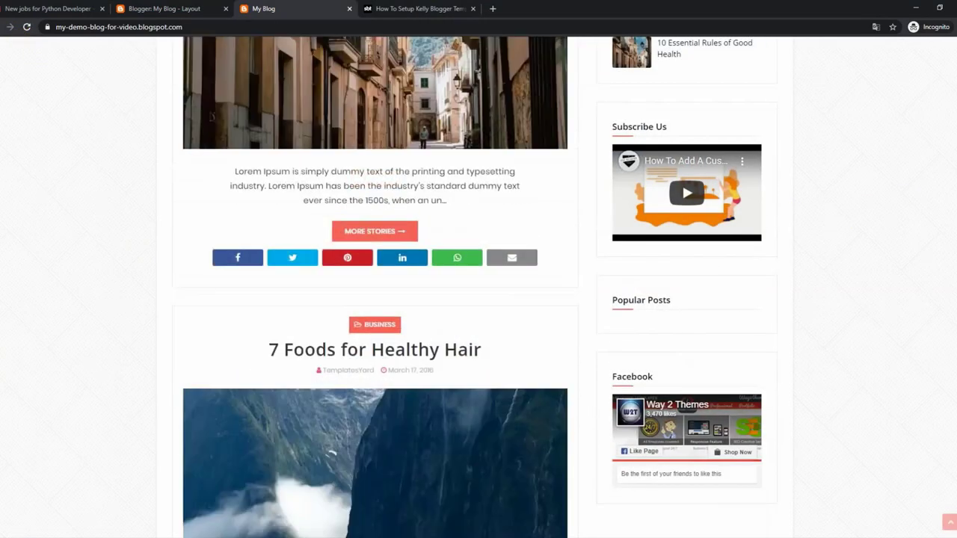
pyautogui.scroll(20, 902, 188)
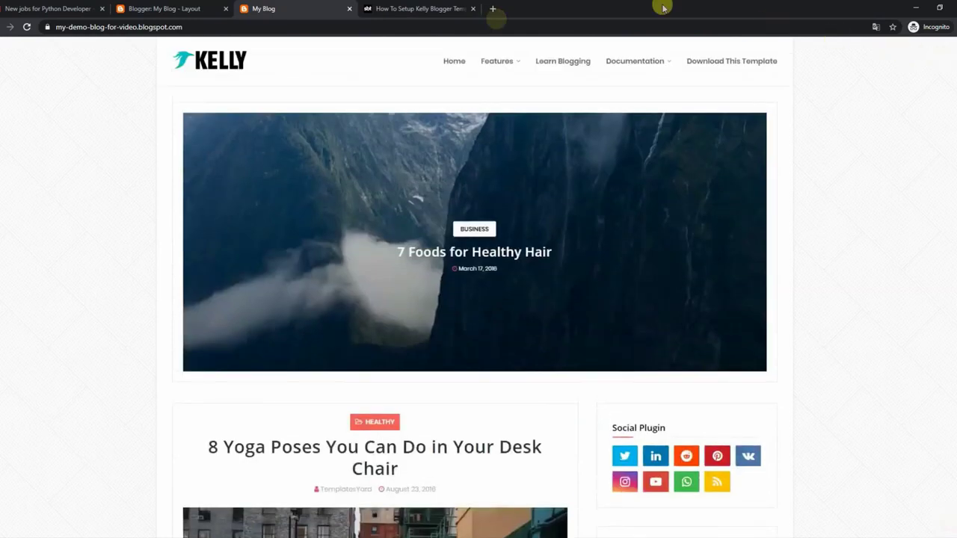
# Read the guide's Default Variables instructions for postPerPage, fixedSidebar, commentsSystem and disqusShortname.
pyautogui.click(380, 7)
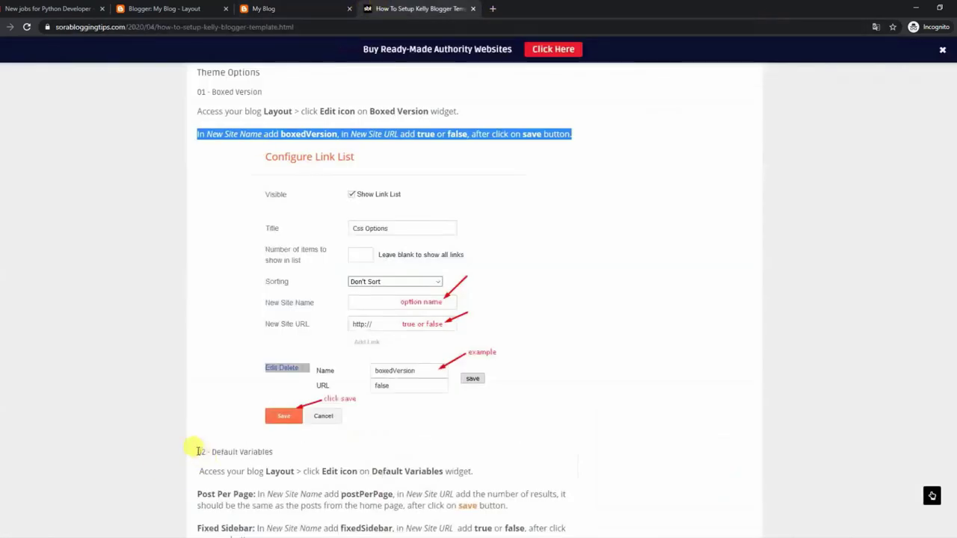
pyautogui.moveTo(199, 451); pyautogui.dragTo(290, 458)
pyautogui.click(394, 450)
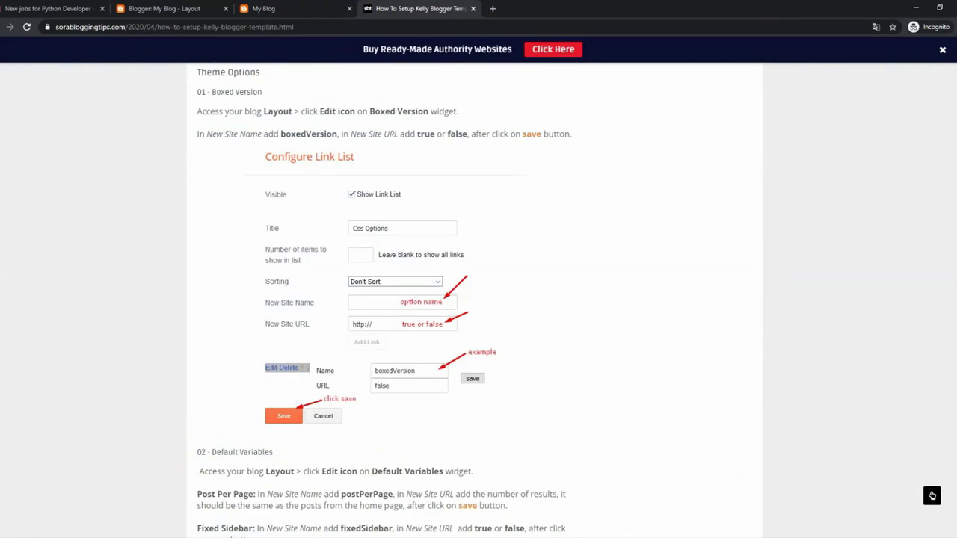
pyautogui.scroll(-3, 695, 295)
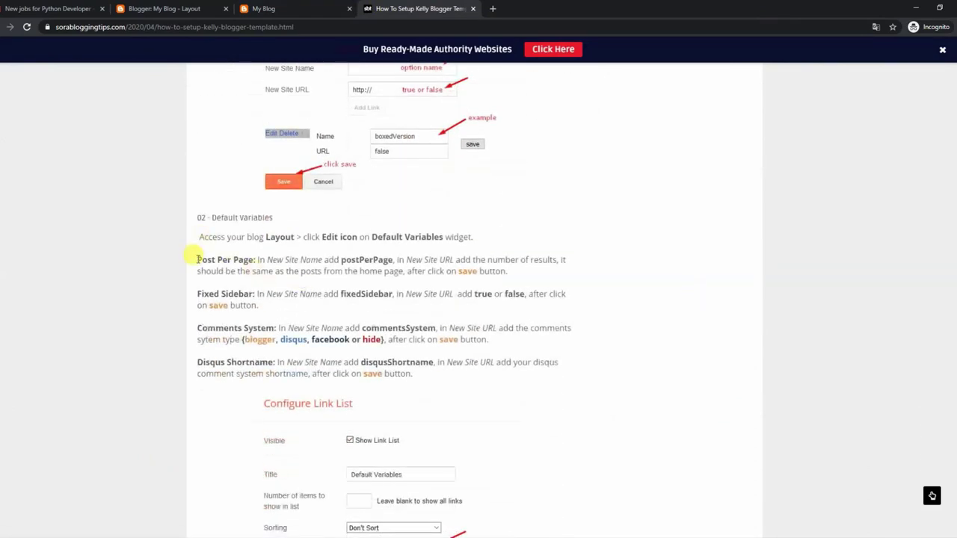
pyautogui.moveTo(196, 259); pyautogui.dragTo(363, 258)
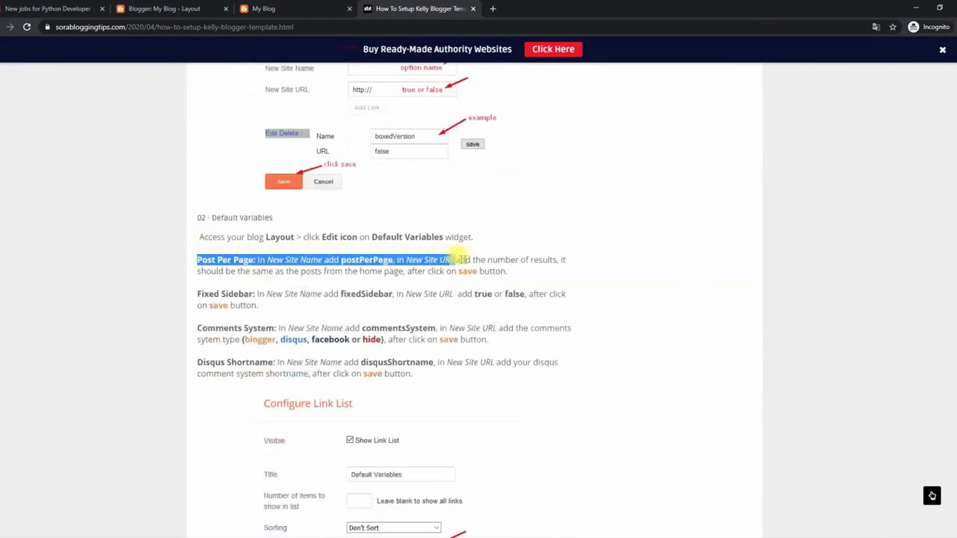
pyautogui.moveTo(498, 260); pyautogui.dragTo(513, 274)
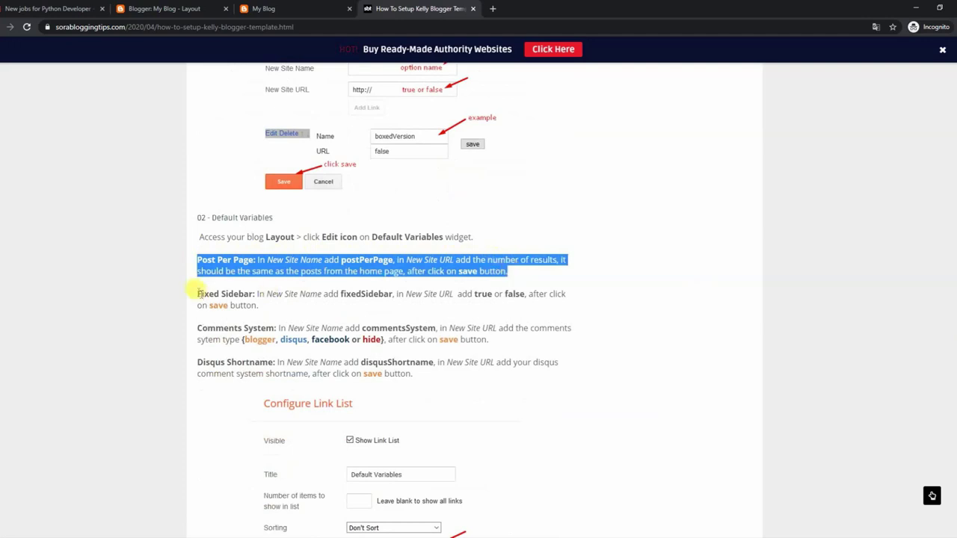
pyautogui.moveTo(197, 293); pyautogui.dragTo(326, 307)
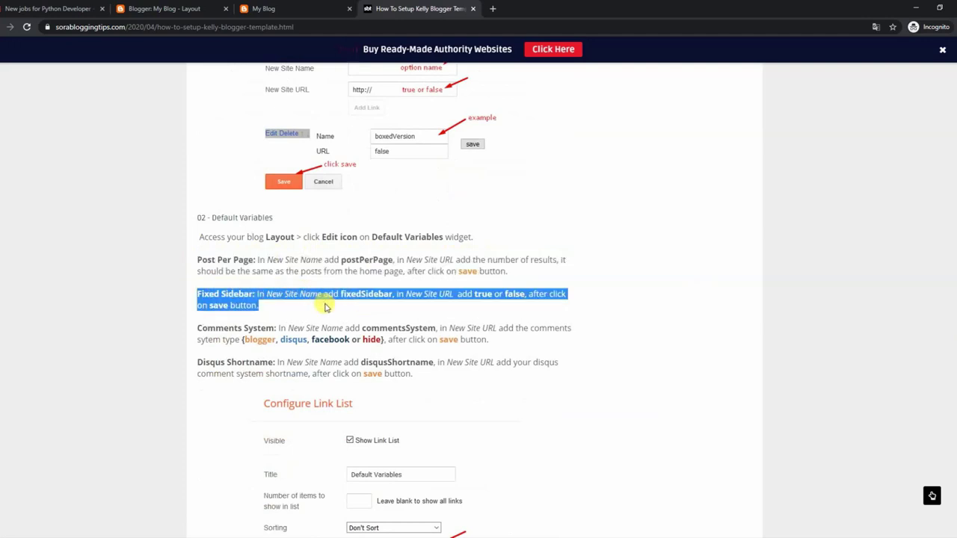
pyautogui.moveTo(200, 328); pyautogui.dragTo(351, 330)
pyautogui.moveTo(461, 326); pyautogui.dragTo(485, 338)
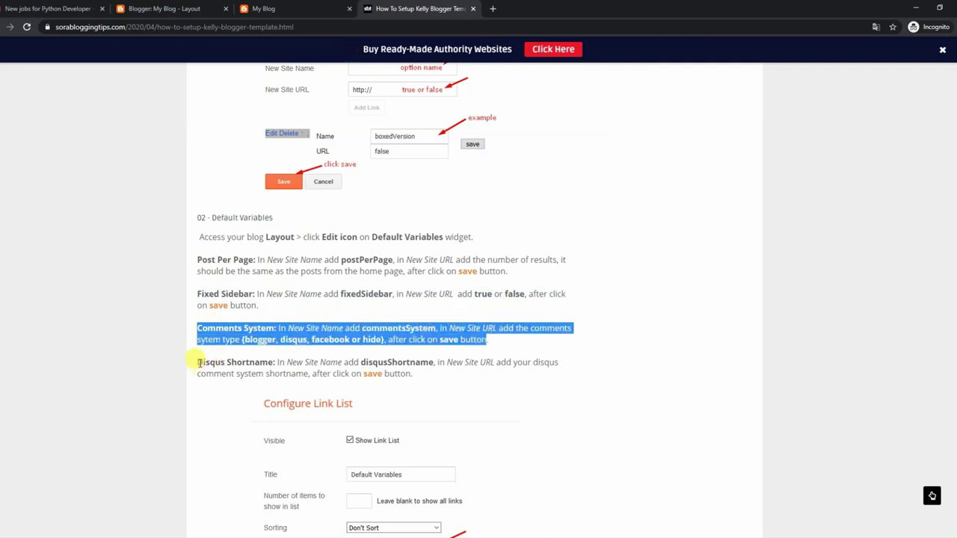
pyautogui.moveTo(199, 364); pyautogui.dragTo(412, 371)
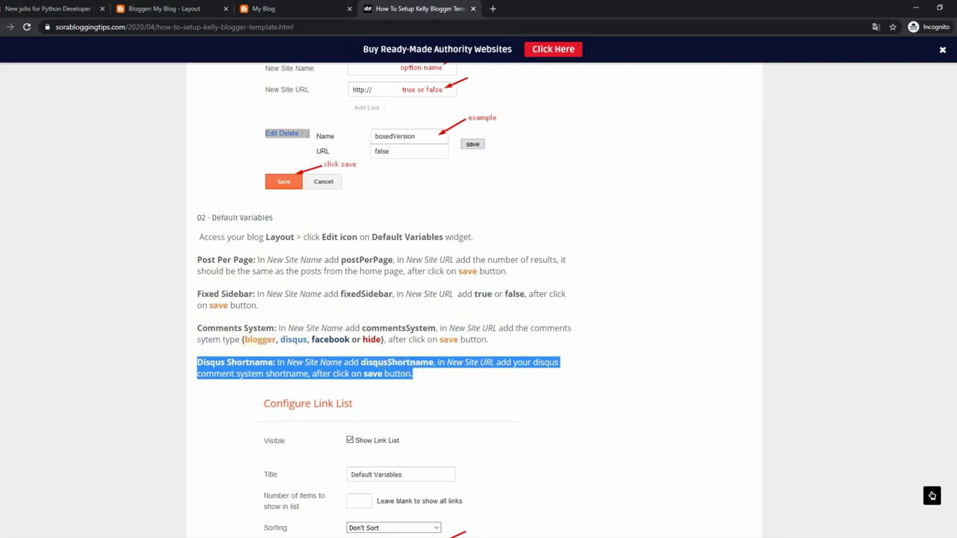
pyautogui.scroll(-2, 331, 365)
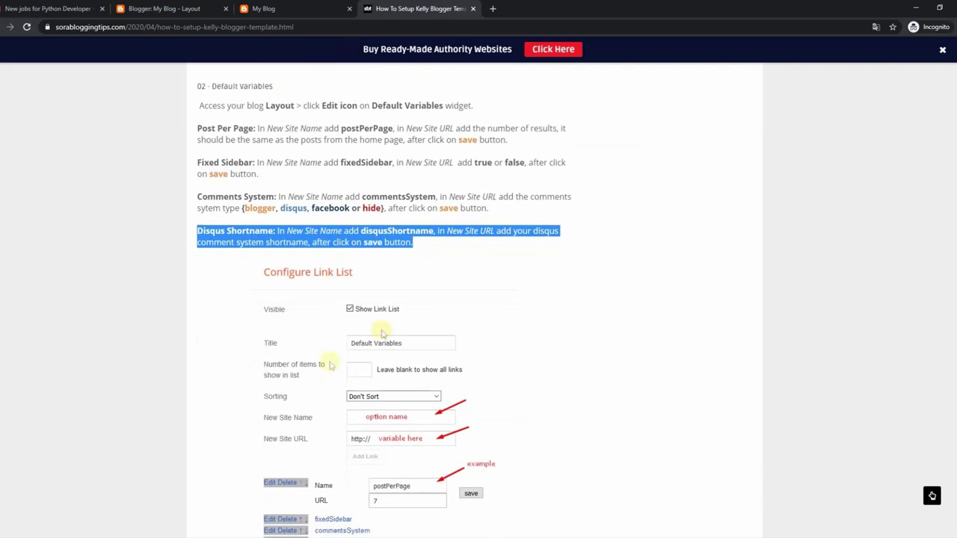
# Open the Default Variables widget in the blog layout and examine the URL value of its disqusShortname entry.
pyautogui.click(288, 11)
pyautogui.click(187, 8)
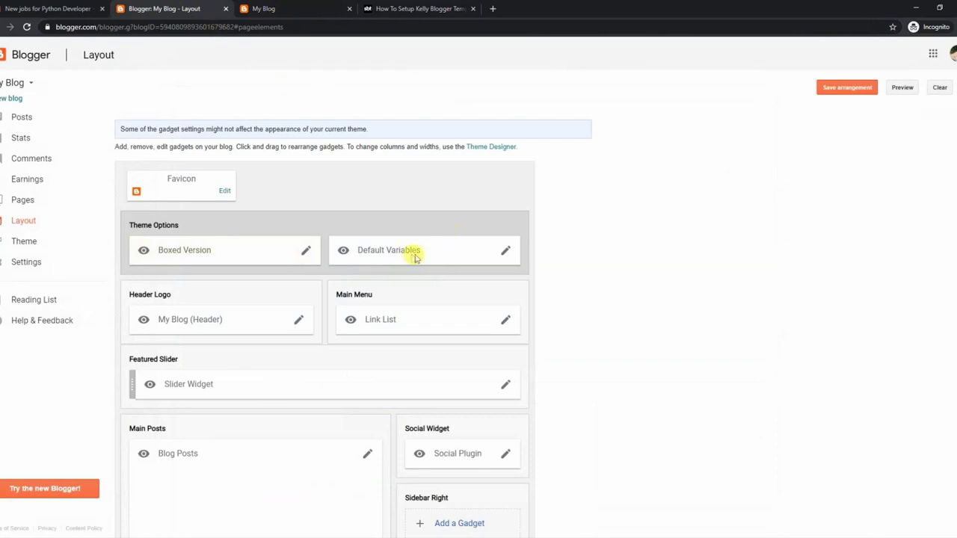
pyautogui.click(506, 251)
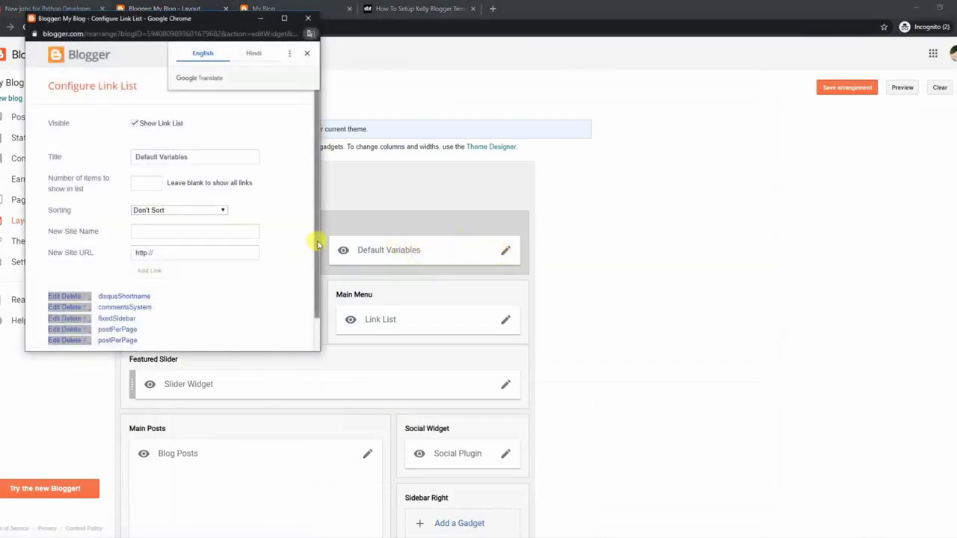
pyautogui.scroll(-1, 270, 293)
pyautogui.click(57, 262)
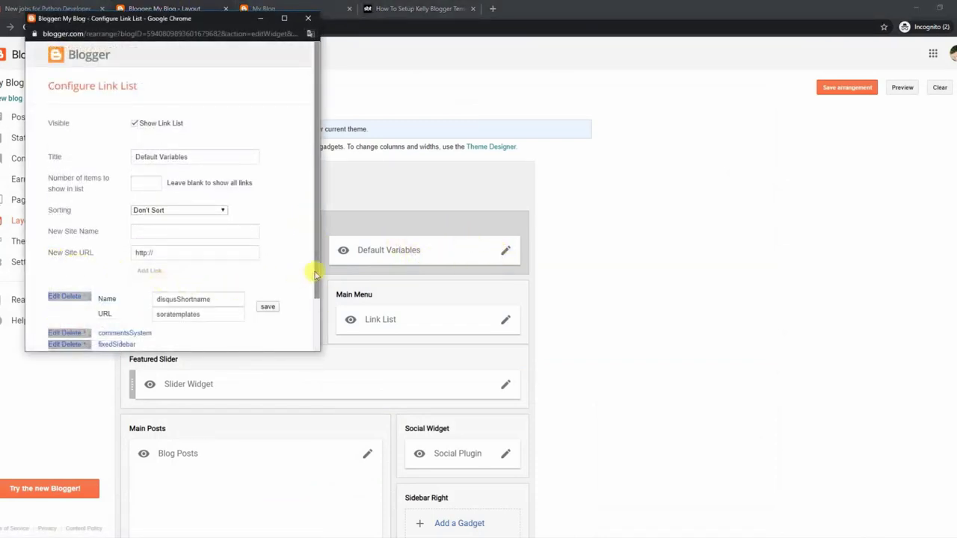
pyautogui.scroll(-1, 314, 272)
pyautogui.click(202, 252)
pyautogui.moveTo(202, 253); pyautogui.dragTo(154, 251)
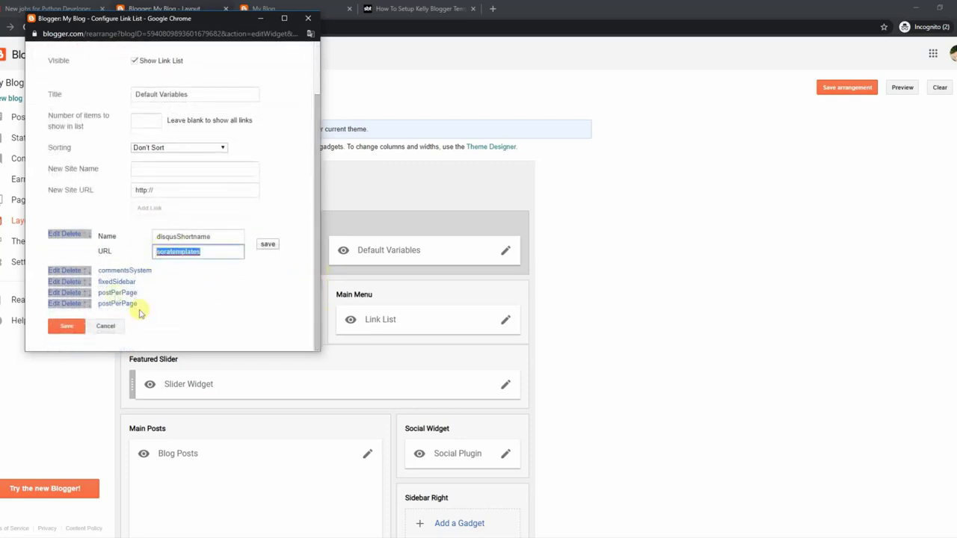
# Expand the commentsSystem, fixedSidebar and both postPerPage entries to review their values, and save the Default Variables widget.
pyautogui.click(56, 273)
pyautogui.moveTo(316, 250); pyautogui.dragTo(317, 314)
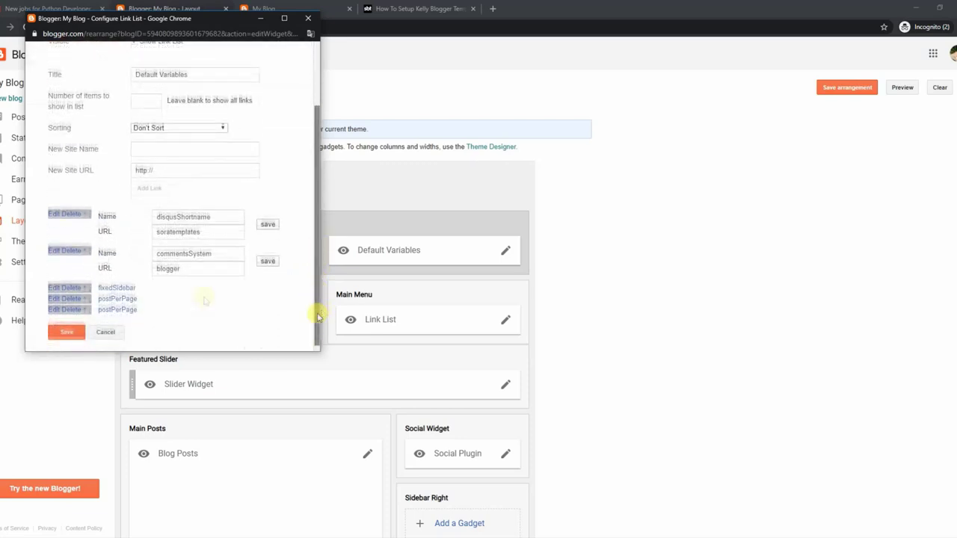
pyautogui.click(54, 286)
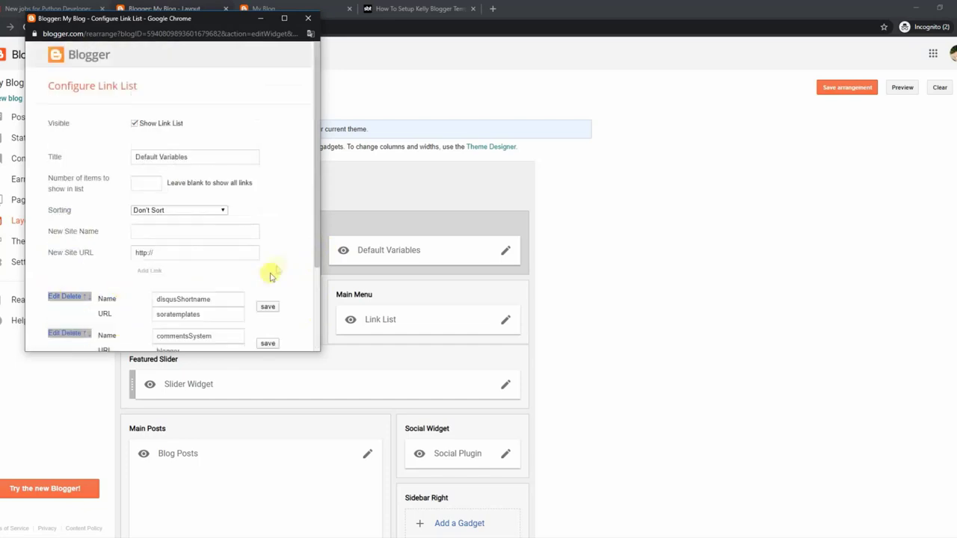
pyautogui.scroll(-2, 189, 310)
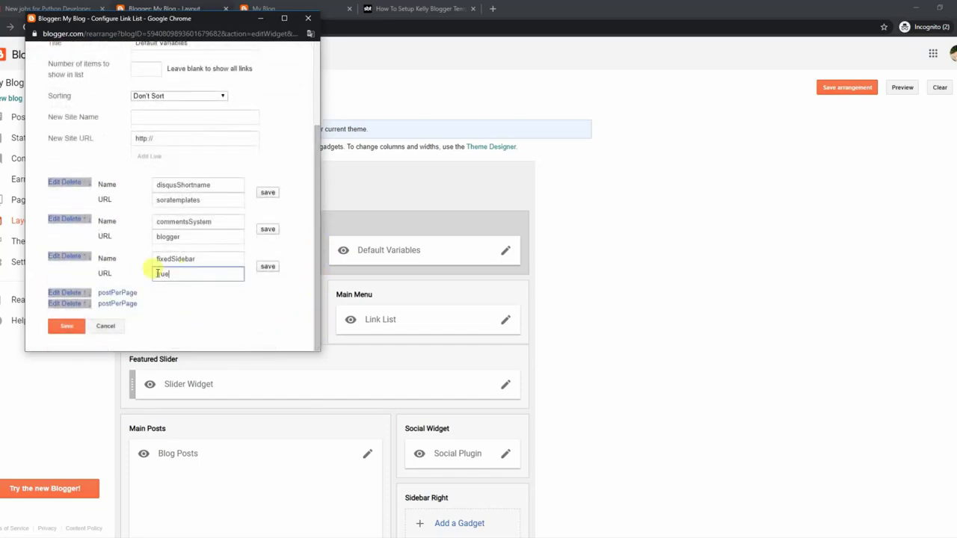
pyautogui.click(56, 292)
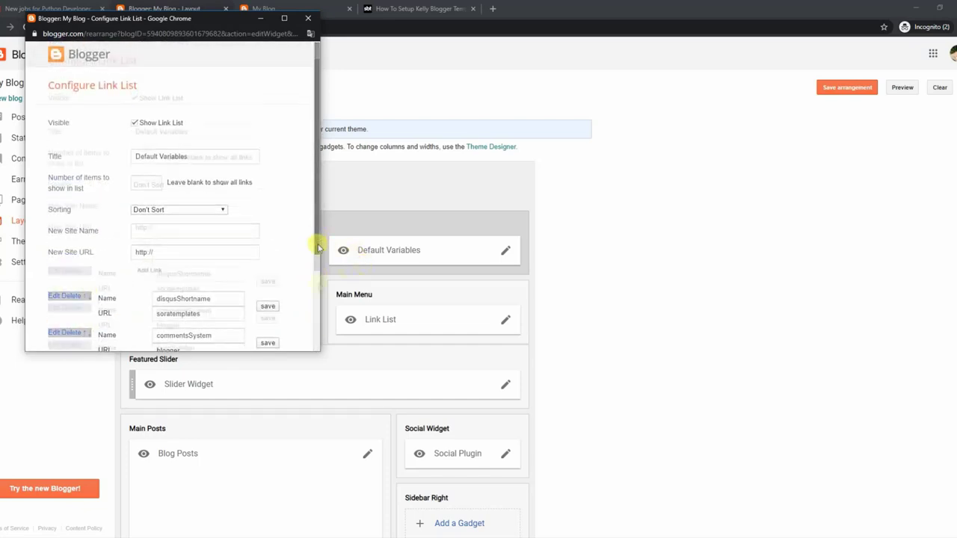
pyautogui.scroll(-4, 316, 243)
pyautogui.click(169, 283)
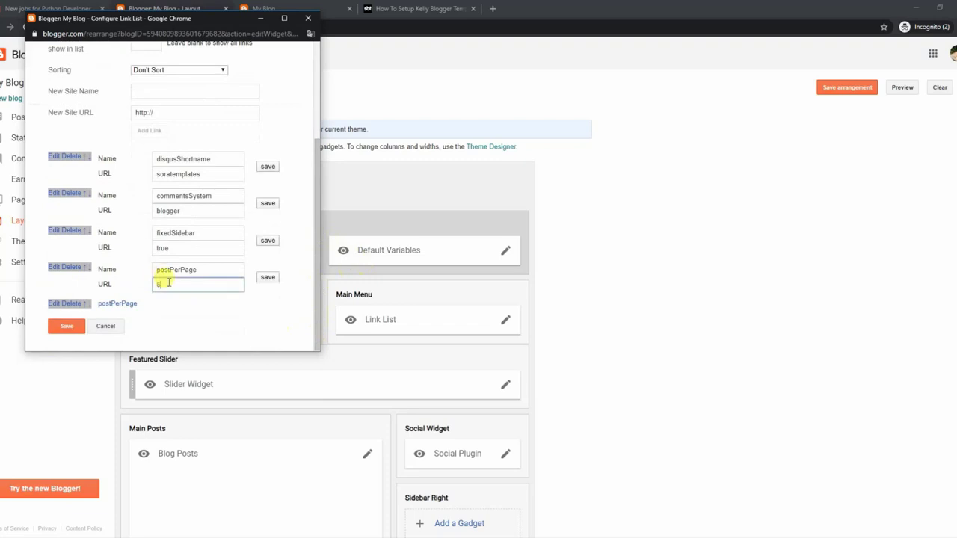
pyautogui.click(56, 305)
pyautogui.moveTo(314, 242); pyautogui.dragTo(310, 352)
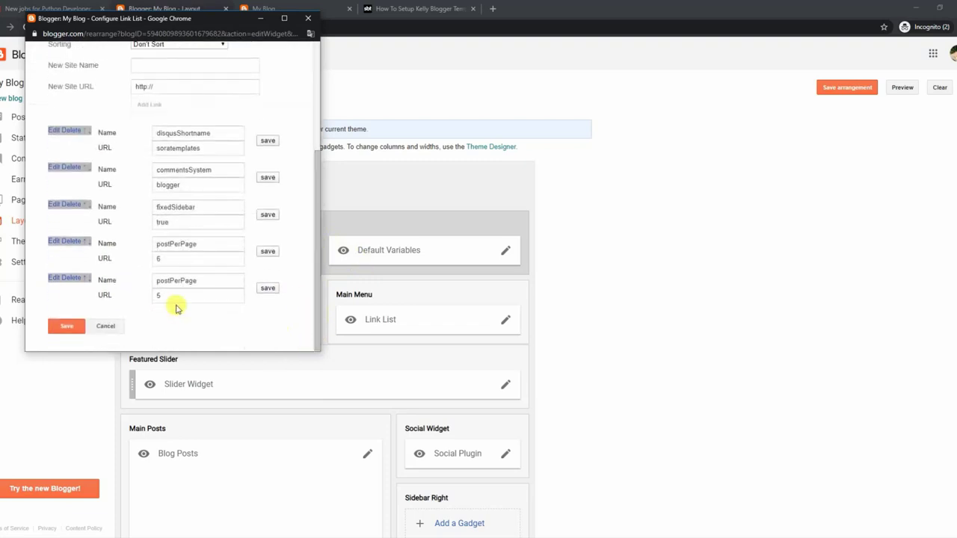
pyautogui.click(78, 327)
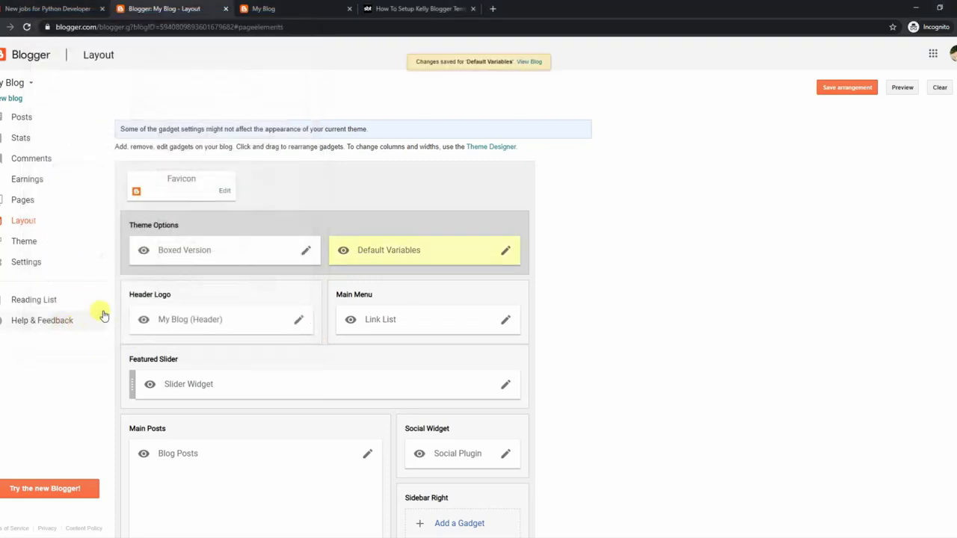
# Read the guide's Facebook Page Plugin instructions and copy the fb-page HTML code.
pyautogui.click(327, 9)
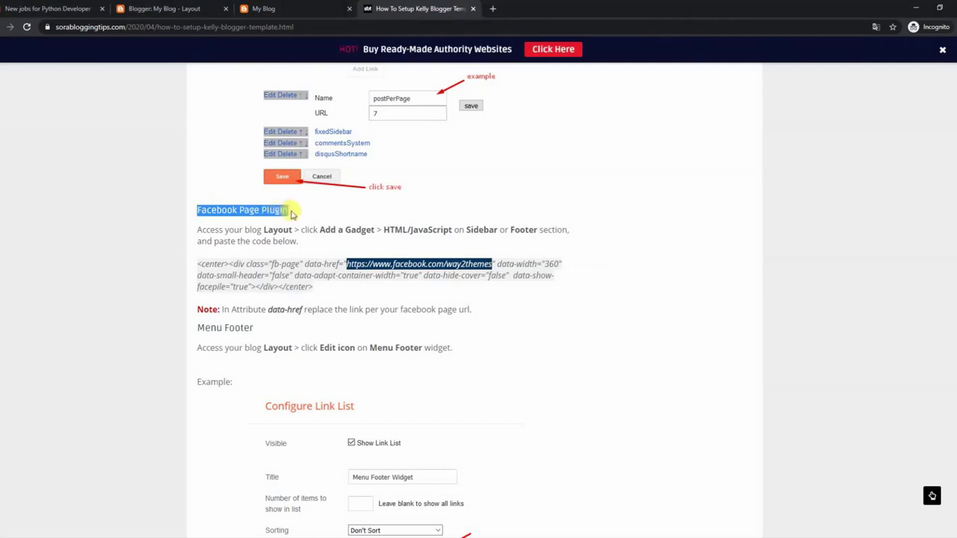
pyautogui.moveTo(198, 230); pyautogui.dragTo(321, 239)
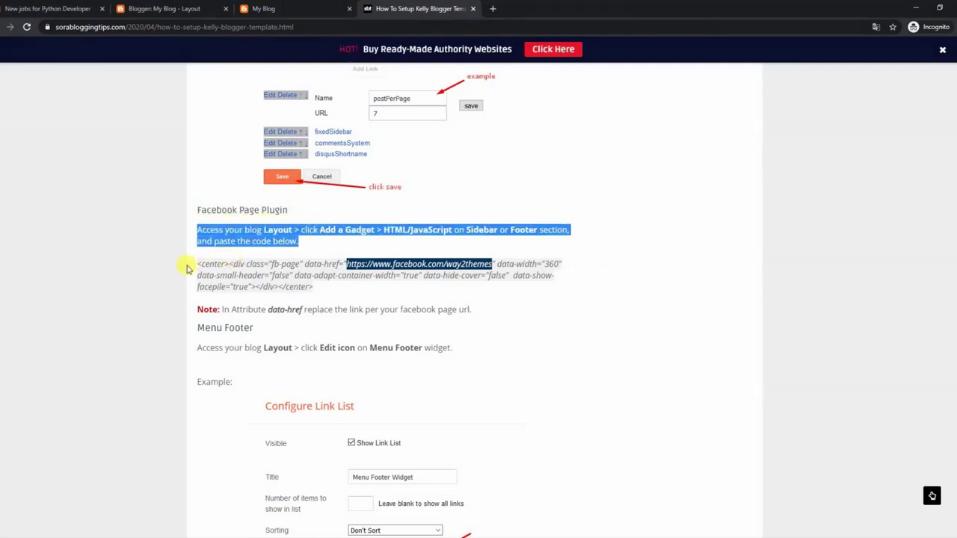
pyautogui.moveTo(198, 264); pyautogui.dragTo(299, 282)
pyautogui.rightClick(299, 282)
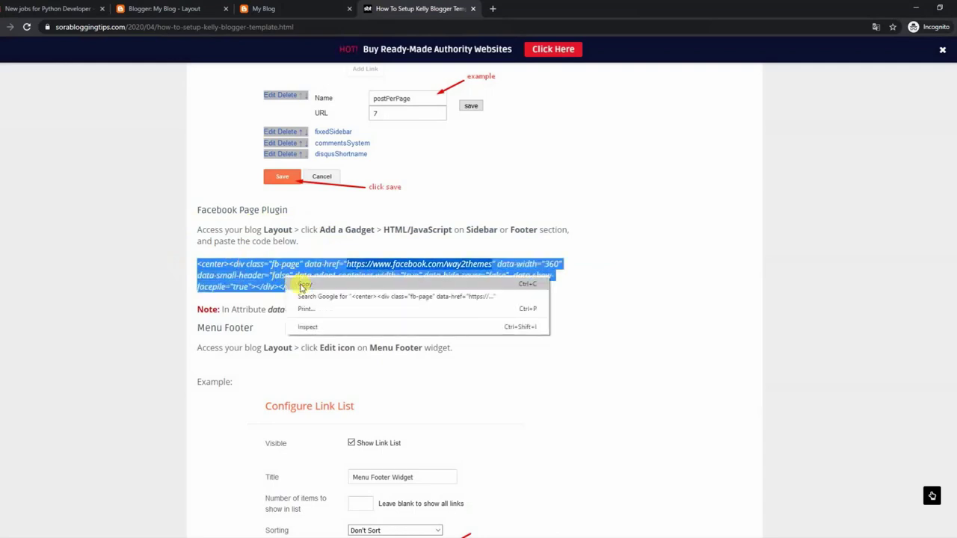
pyautogui.click(314, 285)
# Check the Facebook page widget in the sidebar of the blog homepage.
pyautogui.click(289, 8)
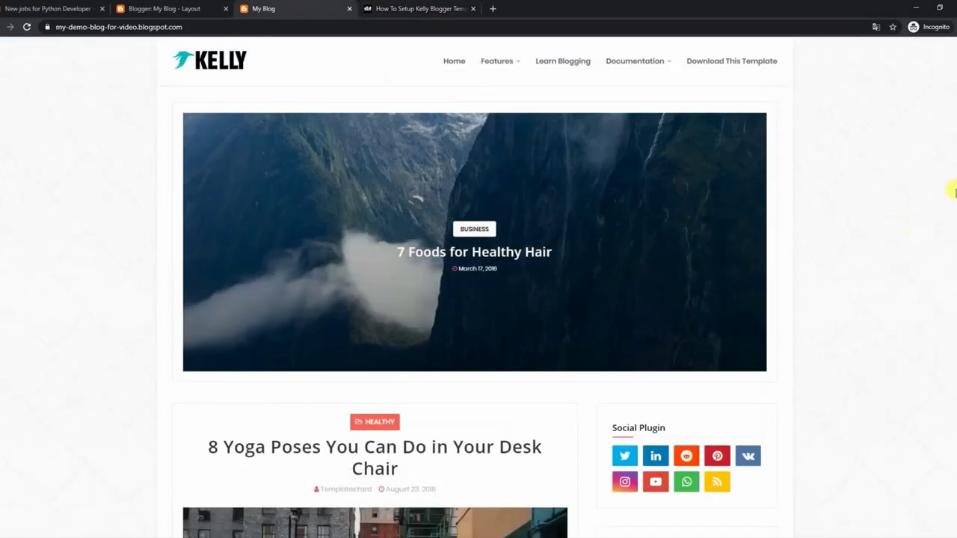
pyautogui.scroll(-3, 952, 189)
pyautogui.scroll(-5, 475, 287)
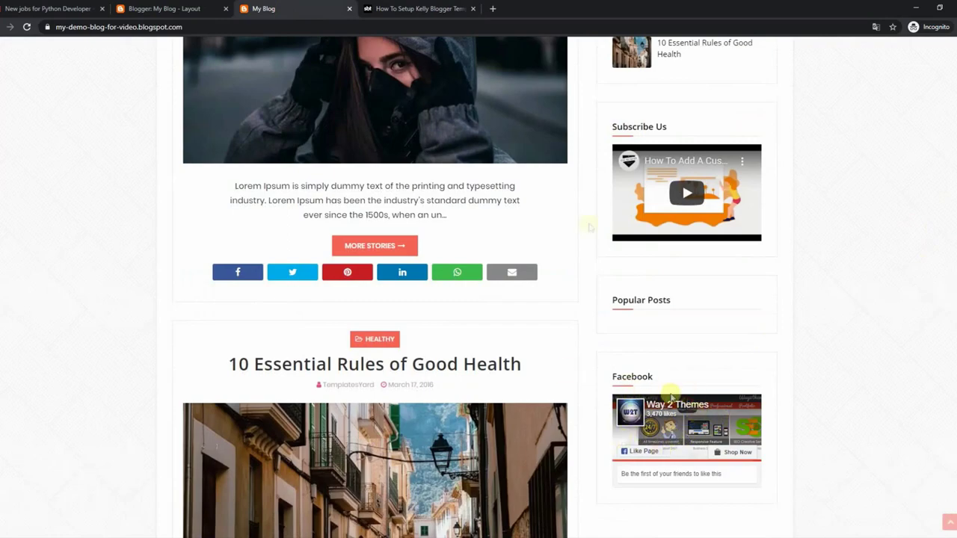
# Open the Facebook gadget in the Sidebar Right section of the blog layout, check its fb-page code, and save the gadget.
pyautogui.click(164, 8)
pyautogui.scroll(-4, 507, 406)
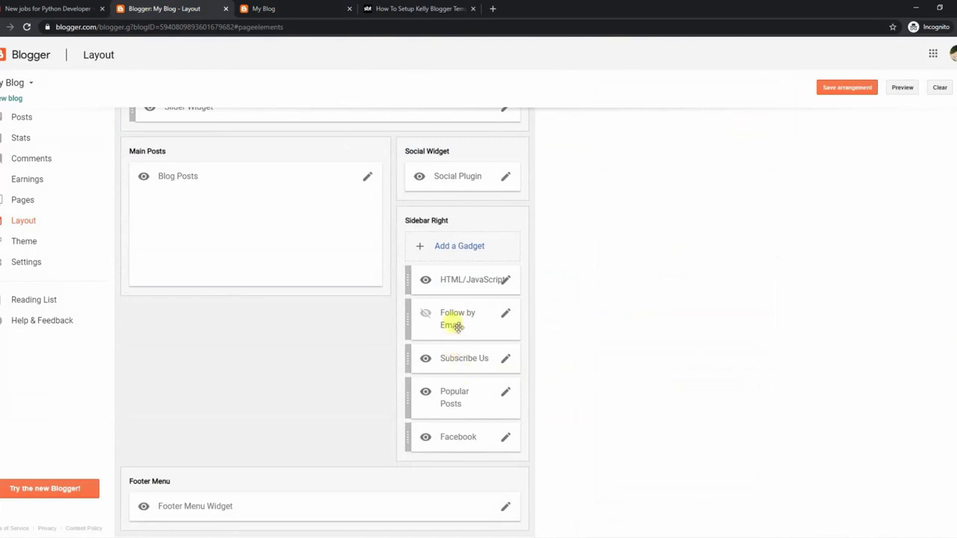
pyautogui.click(506, 441)
pyautogui.moveTo(86, 227); pyautogui.dragTo(50, 191)
pyautogui.click(98, 240)
pyautogui.click(65, 336)
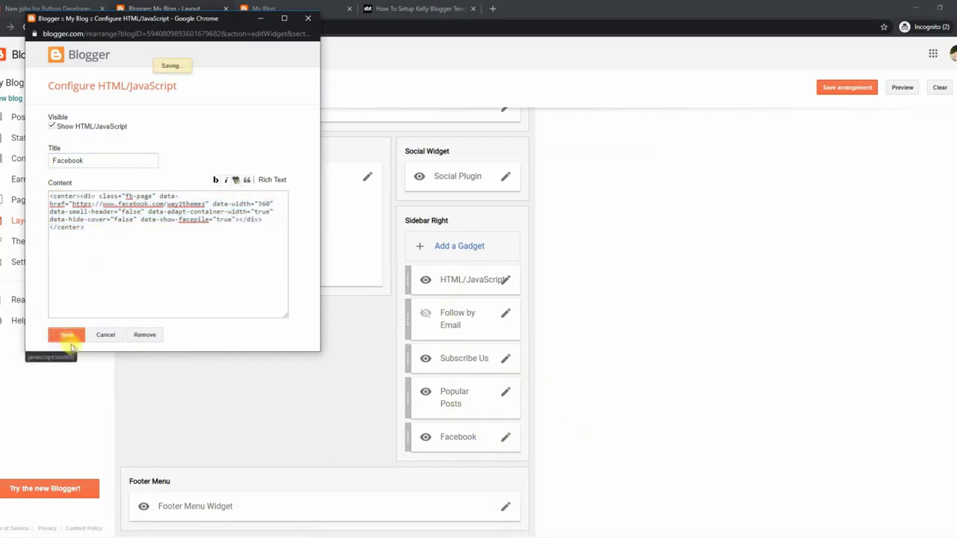
# Return to the top of the blog homepage and read the guide's Customizing Your Template instructions on theme access, background and pre-defined colors.
pyautogui.click(265, 8)
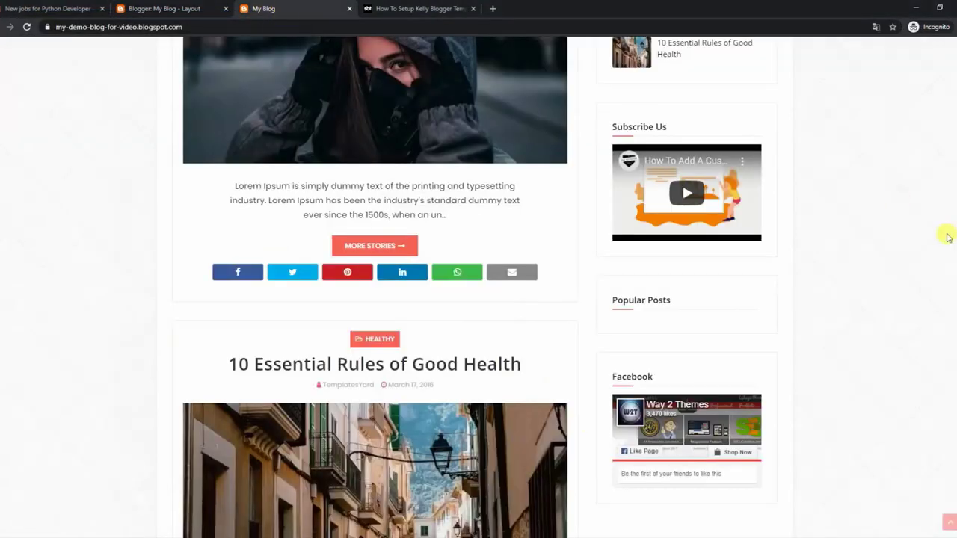
pyautogui.scroll(15, 948, 237)
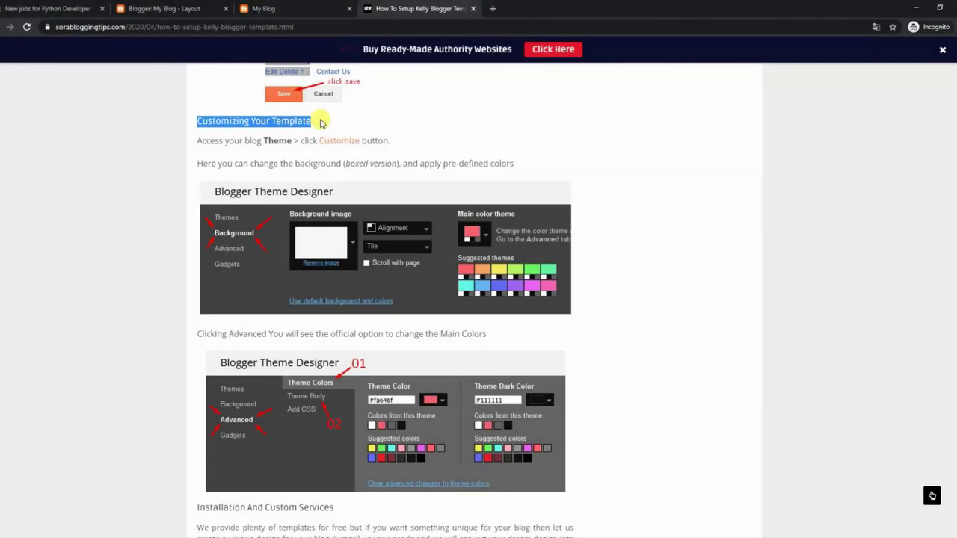
pyautogui.moveTo(199, 141); pyautogui.dragTo(394, 143)
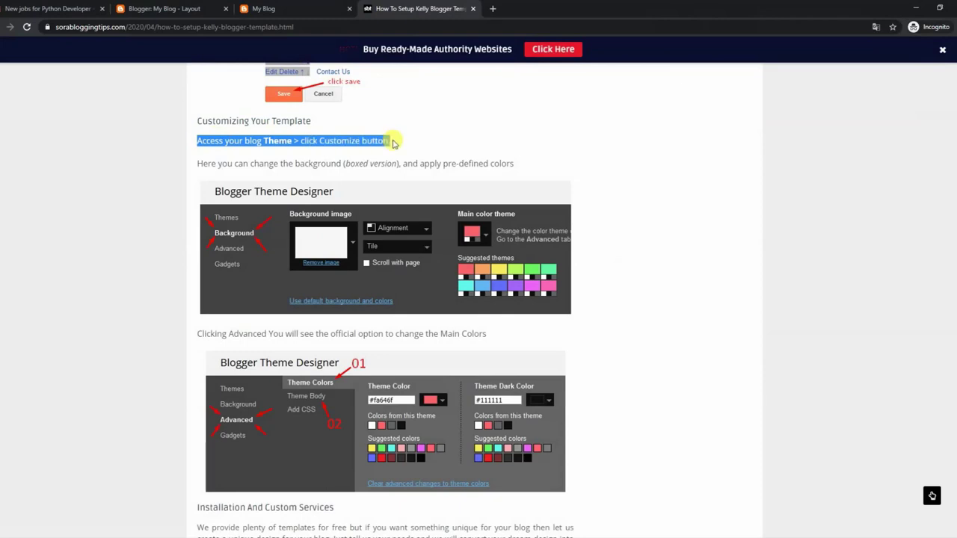
pyautogui.moveTo(200, 163); pyautogui.dragTo(524, 169)
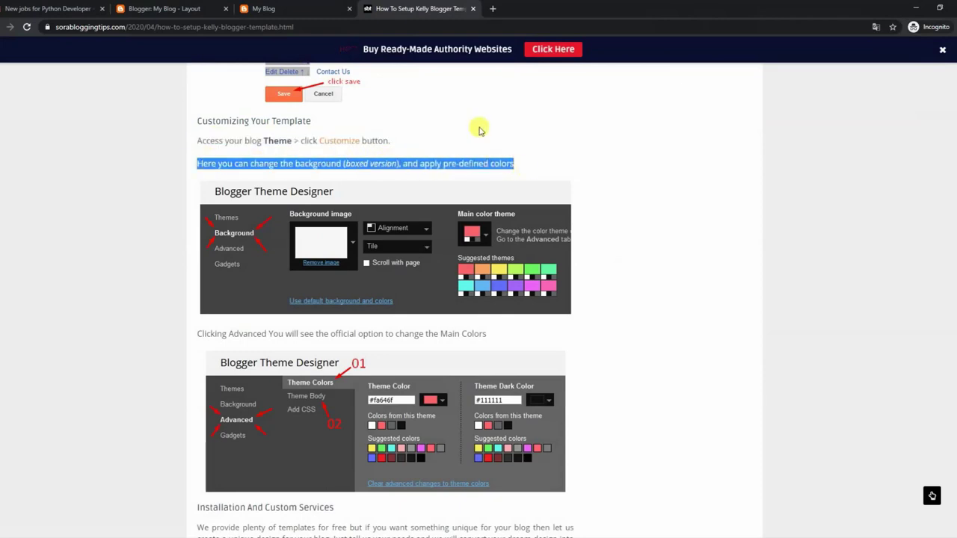
# Go to the blog's Theme page and open the Background settings in the Blogger Theme Designer.
pyautogui.click(263, 8)
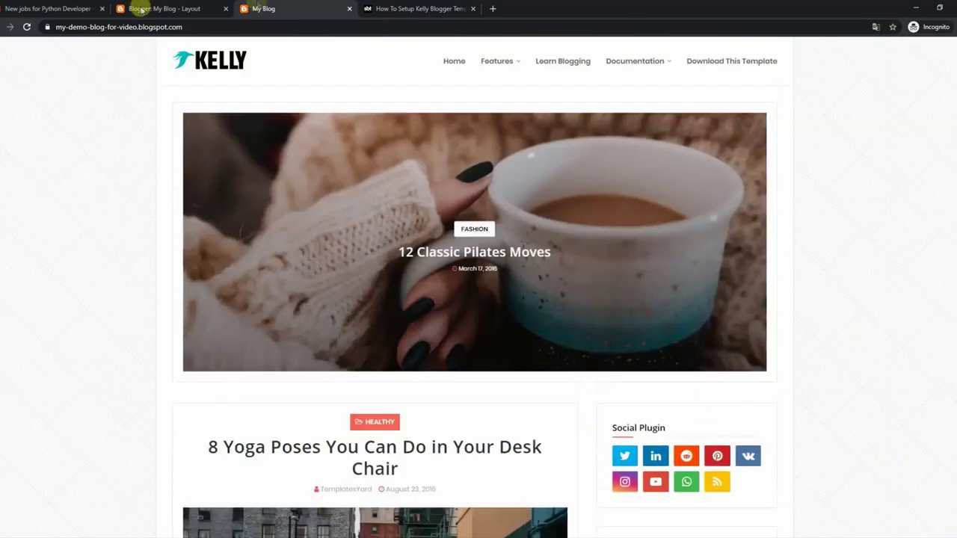
pyautogui.click(141, 9)
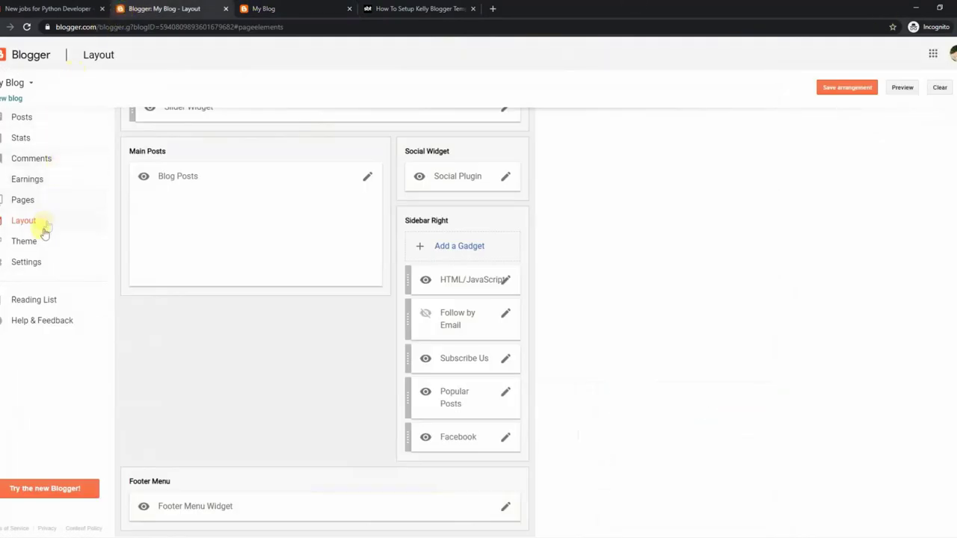
pyautogui.click(39, 240)
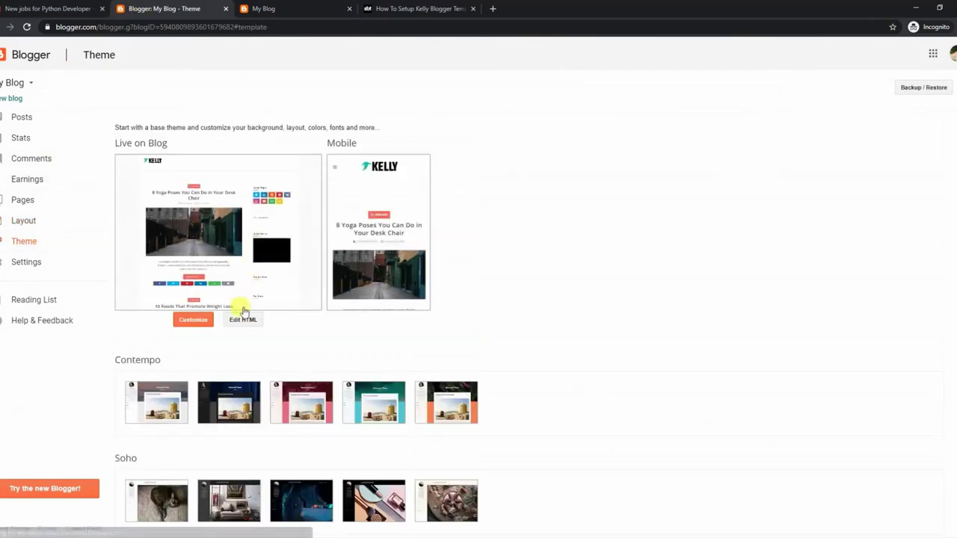
pyautogui.click(245, 319)
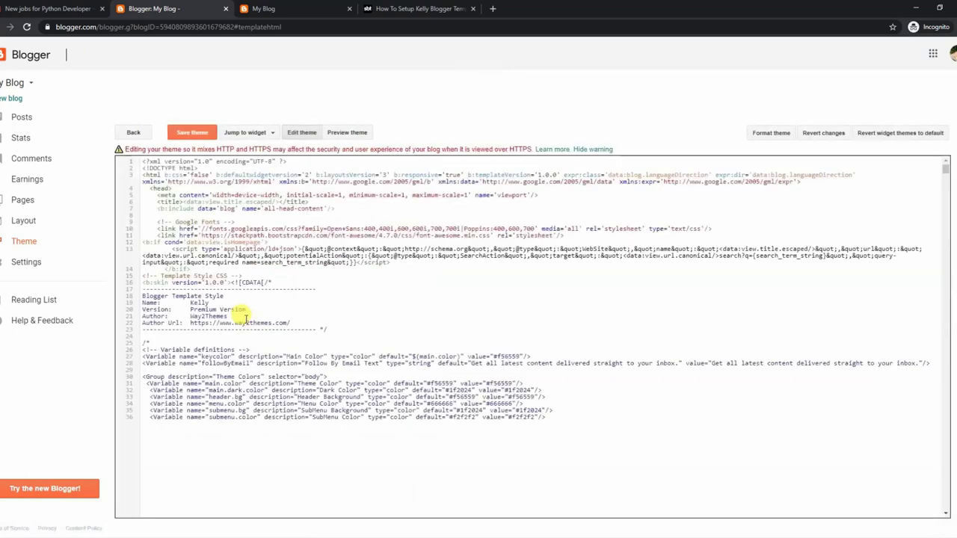
pyautogui.click(47, 243)
pyautogui.click(191, 321)
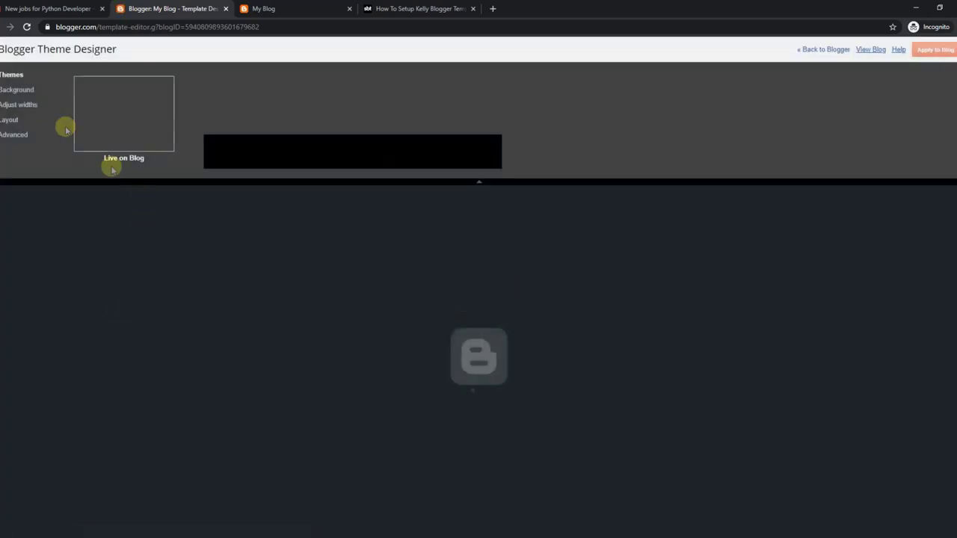
pyautogui.click(25, 90)
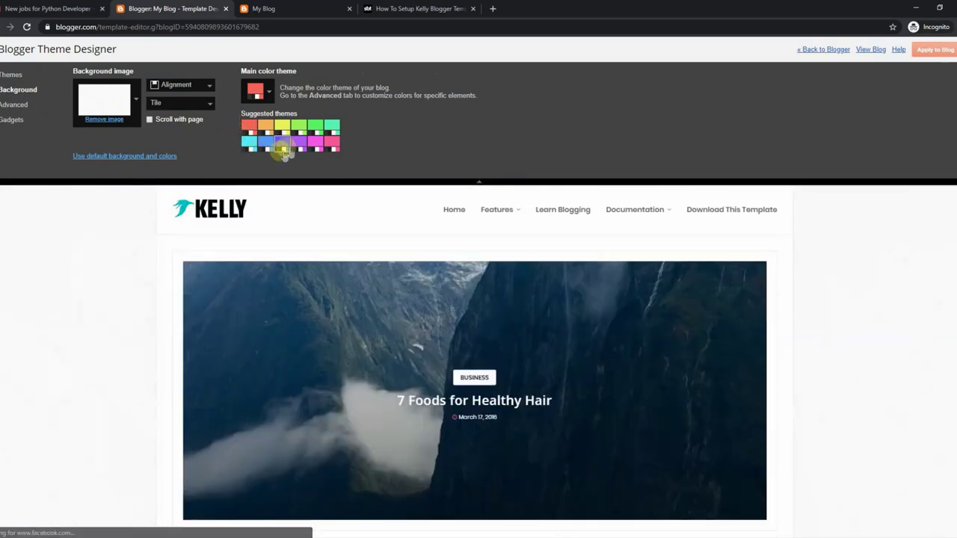
# Choose the blue-violet suggested color theme and examine it in the enlarged blog preview.
pyautogui.click(284, 147)
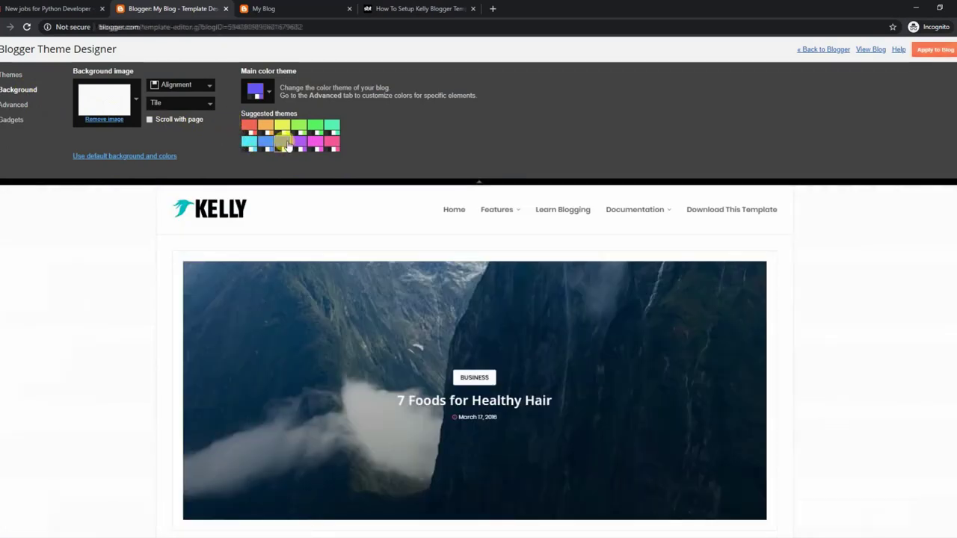
pyautogui.scroll(-5, 951, 190)
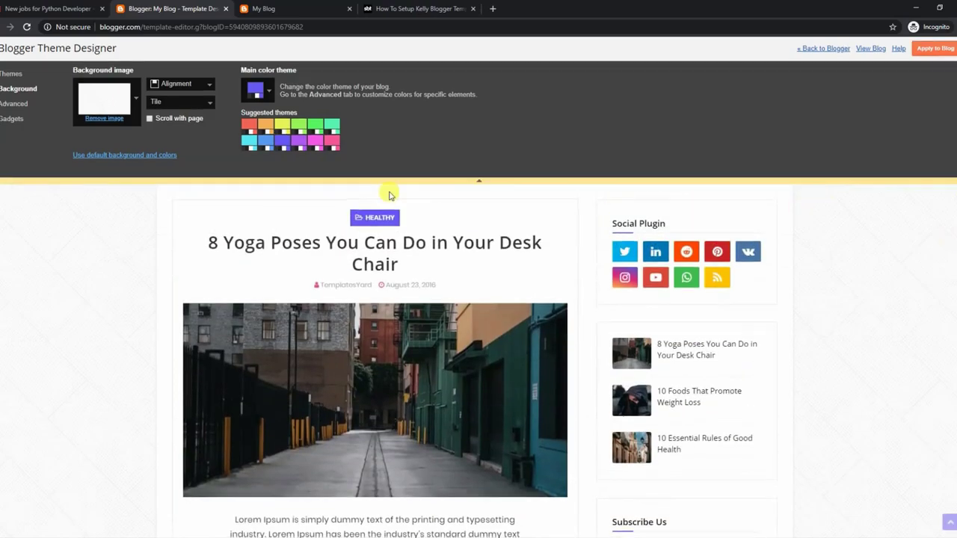
pyautogui.click(470, 182)
pyautogui.scroll(-4, 923, 143)
pyautogui.scroll(9, 475, 292)
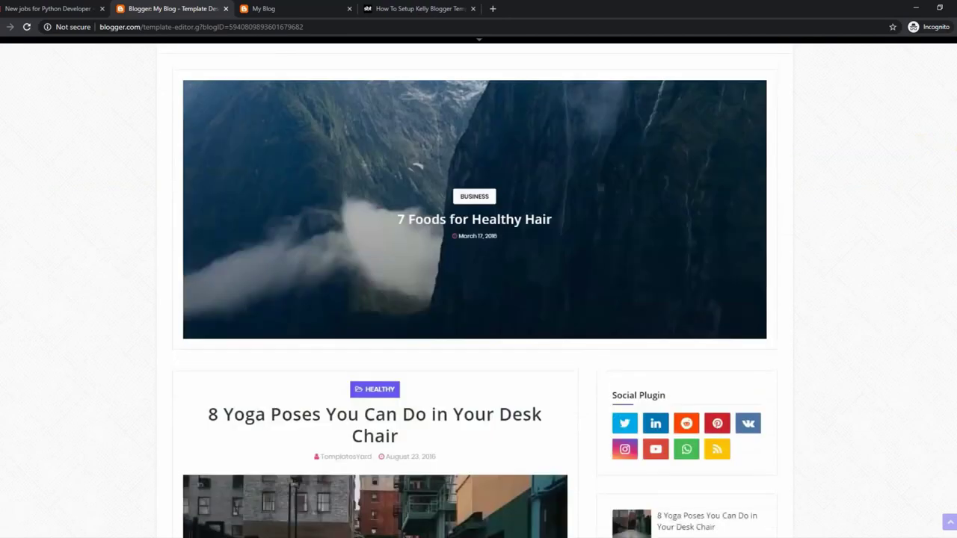